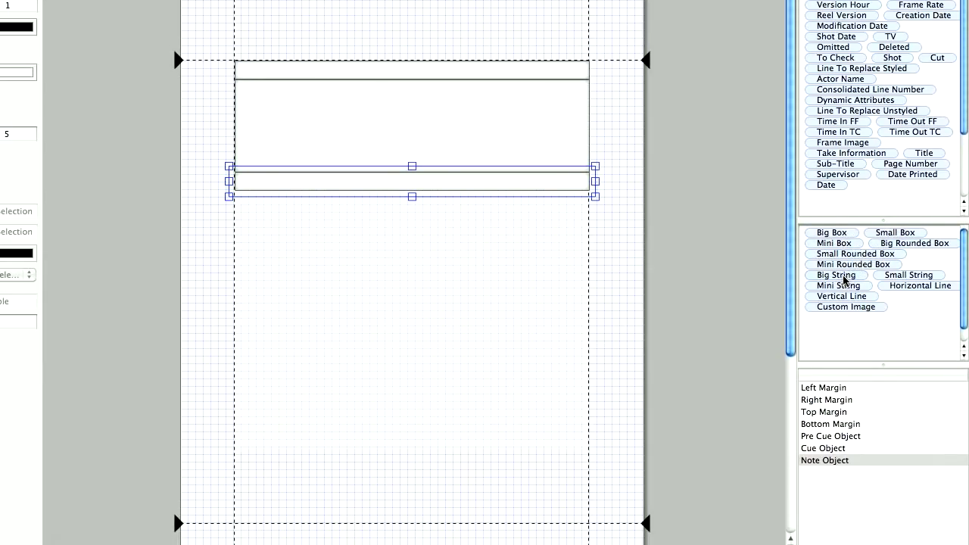
Step: Add a Big String above the top margin, enable Size String To Fit, and enlarge it to about 179 by 61
{"action": "left_click_drag", "start_coordinate": [844, 285], "coordinate": [387, 31]}
{"action": "left_click_drag", "start_coordinate": [443, 135], "coordinate": [433, 129]}
{"action": "left_click", "coordinate": [103, 265]}
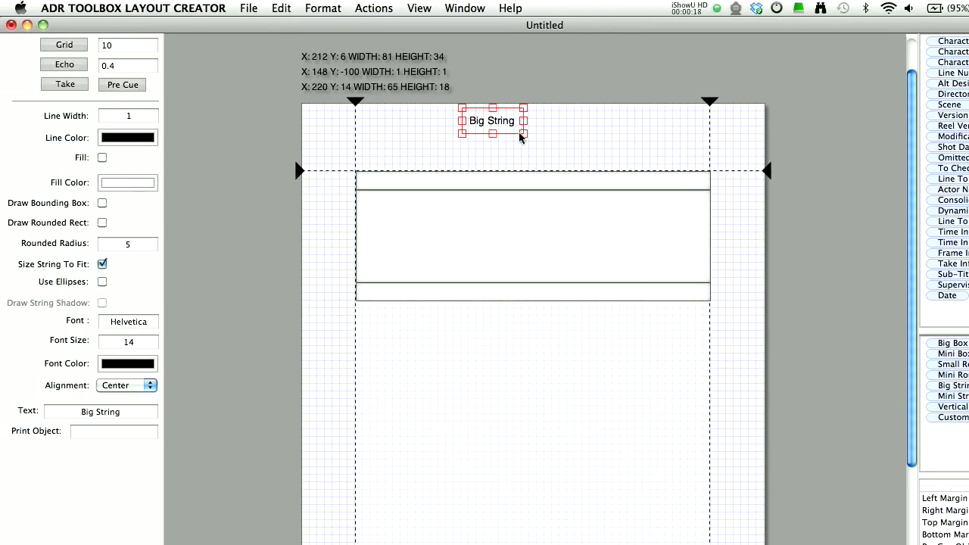
{"action": "left_click_drag", "start_coordinate": [522, 133], "coordinate": [490, 151]}
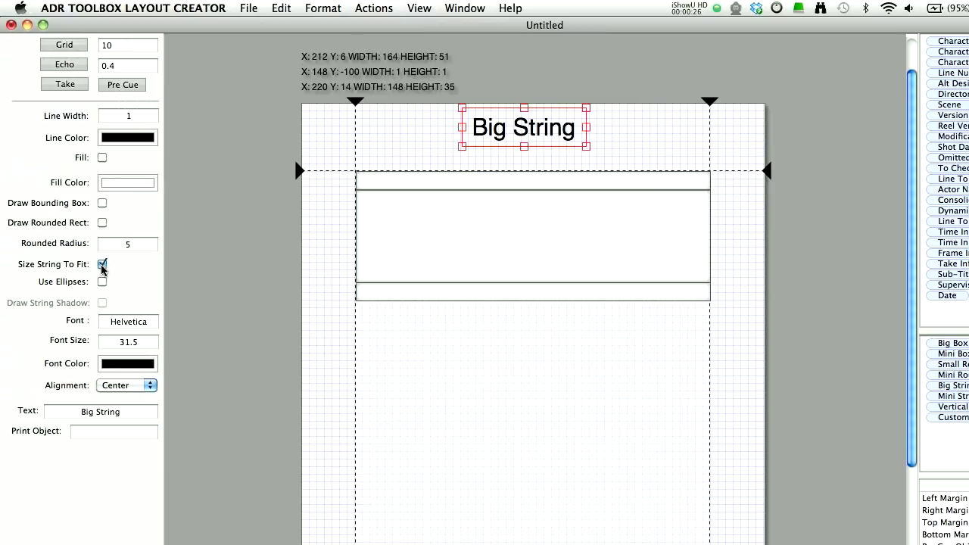
{"action": "left_click_drag", "start_coordinate": [512, 147], "coordinate": [490, 156]}
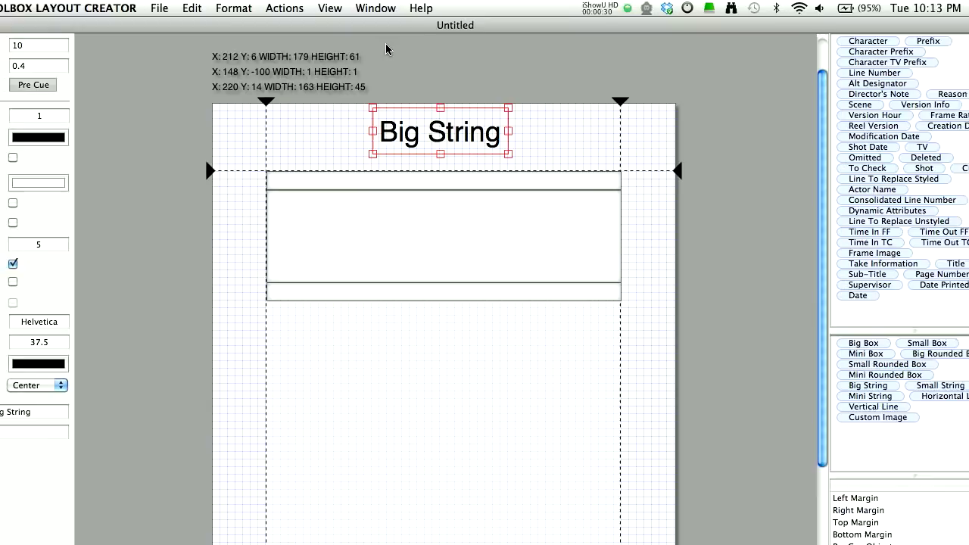
Step: Center the Big String object on the page with Center Object
{"action": "left_click", "coordinate": [313, 6]}
{"action": "mouse_move", "coordinate": [374, 8]}
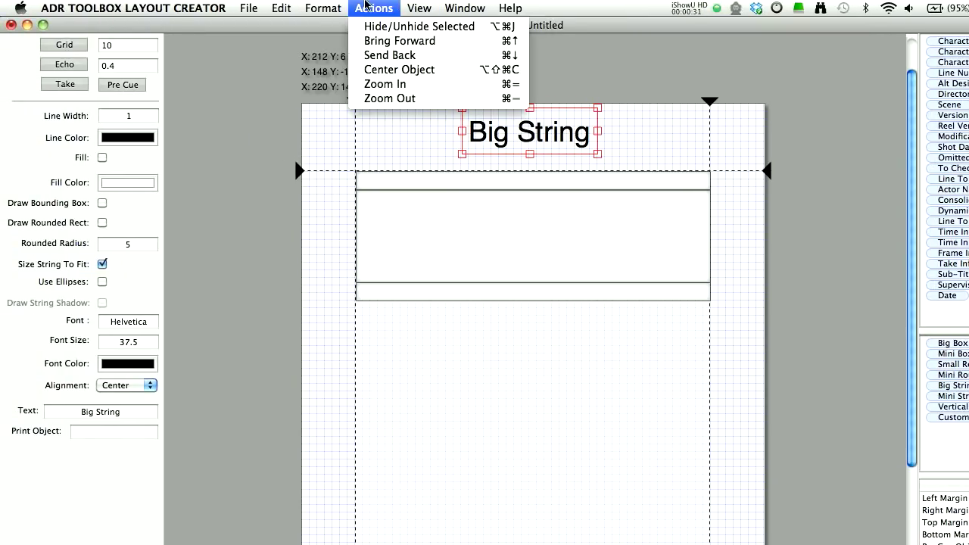
{"action": "left_click", "coordinate": [382, 73]}
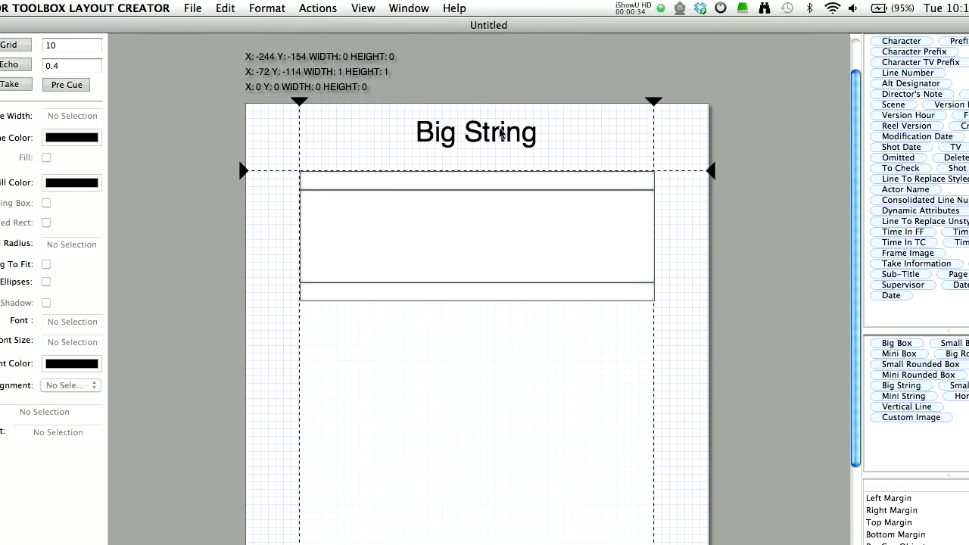
Step: Change the Big String's text to "ADR Cue Sheet"
{"action": "triple_click", "coordinate": [131, 412]}
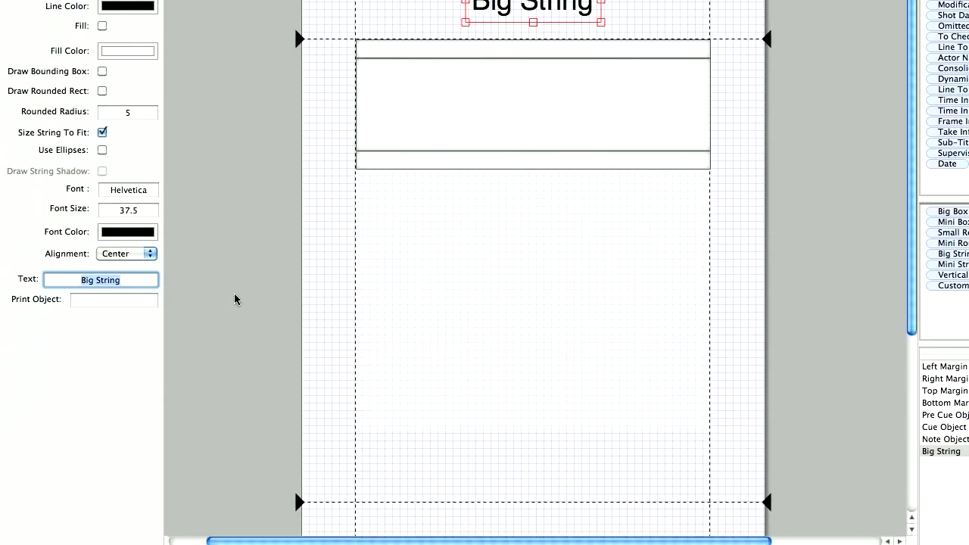
{"action": "type", "text": "ADR C"}
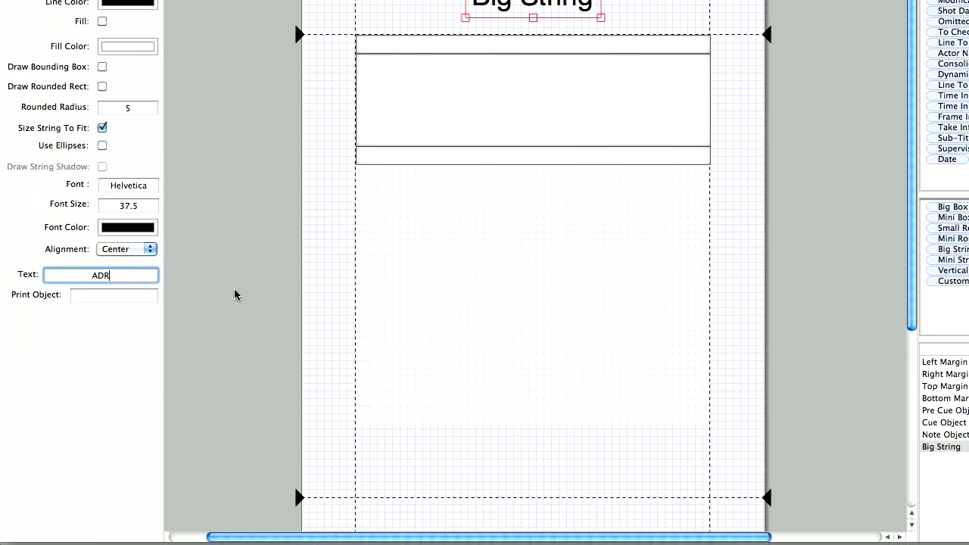
{"action": "type", "text": "ue Sheet"}
{"action": "key", "text": "Return"}
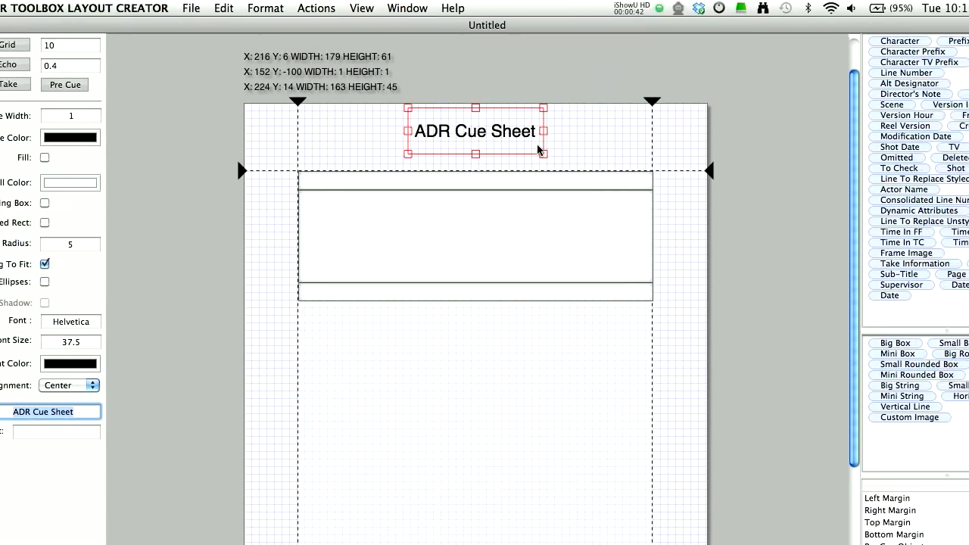
Step: Enlarge the ADR Cue Sheet title to about 276 by 69 and center it on the page again
{"action": "left_click_drag", "start_coordinate": [601, 17], "coordinate": [614, 26]}
{"action": "left_click_drag", "start_coordinate": [500, 165], "coordinate": [553, 139]}
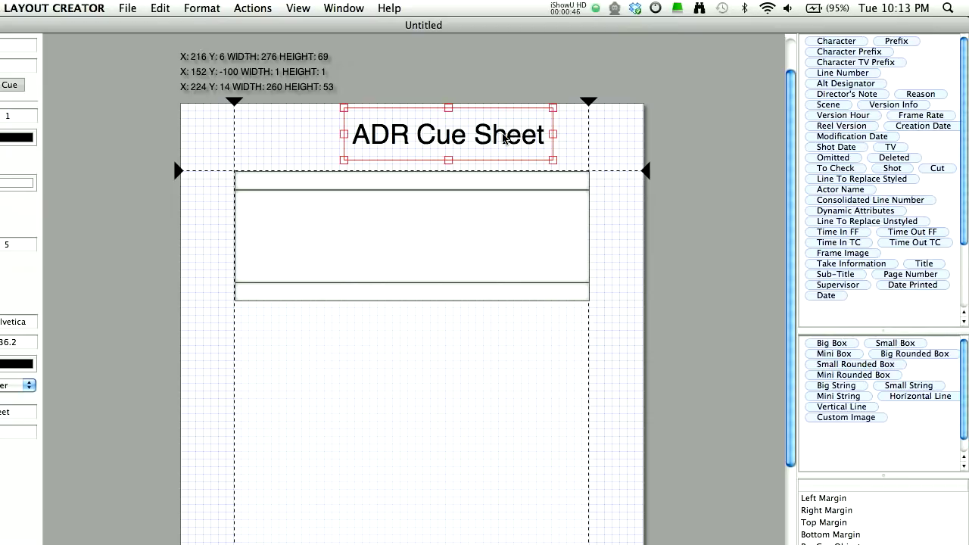
{"action": "left_click", "coordinate": [297, 8]}
{"action": "mouse_move", "coordinate": [252, 7]}
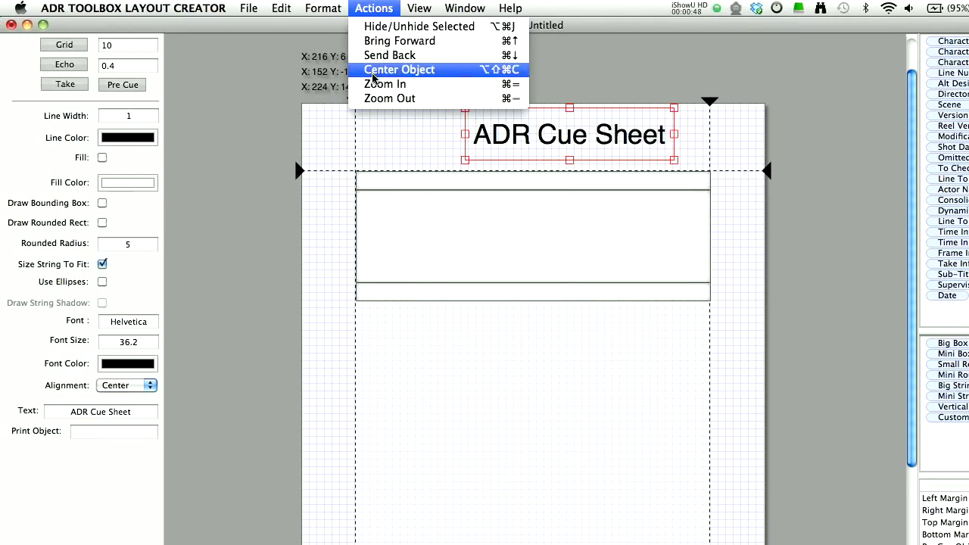
{"action": "left_click", "coordinate": [279, 67]}
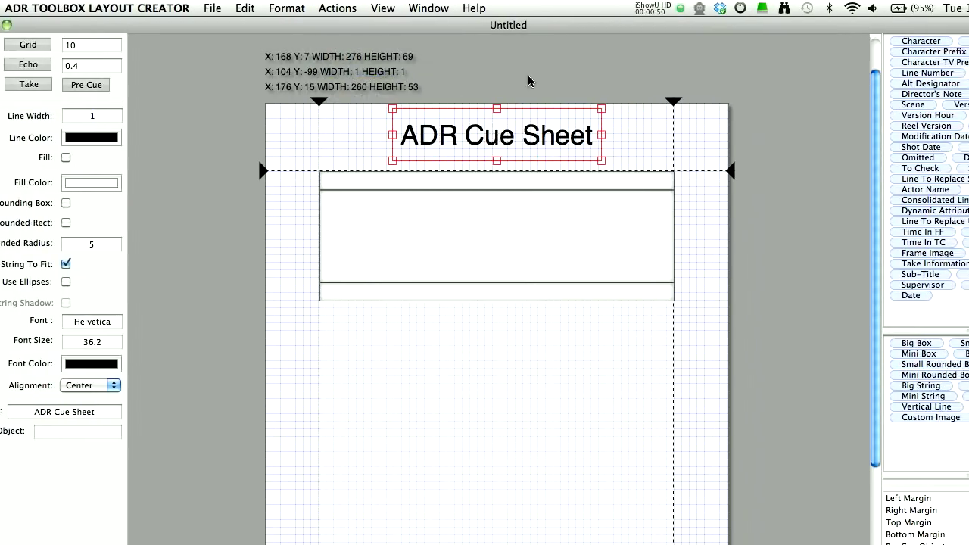
{"action": "left_click", "coordinate": [574, 43]}
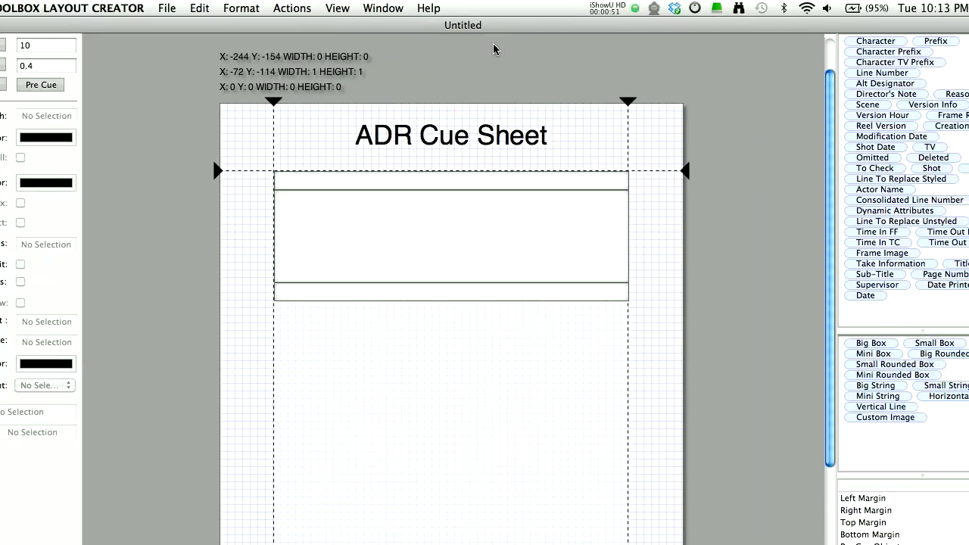
{"action": "left_click", "coordinate": [458, 142]}
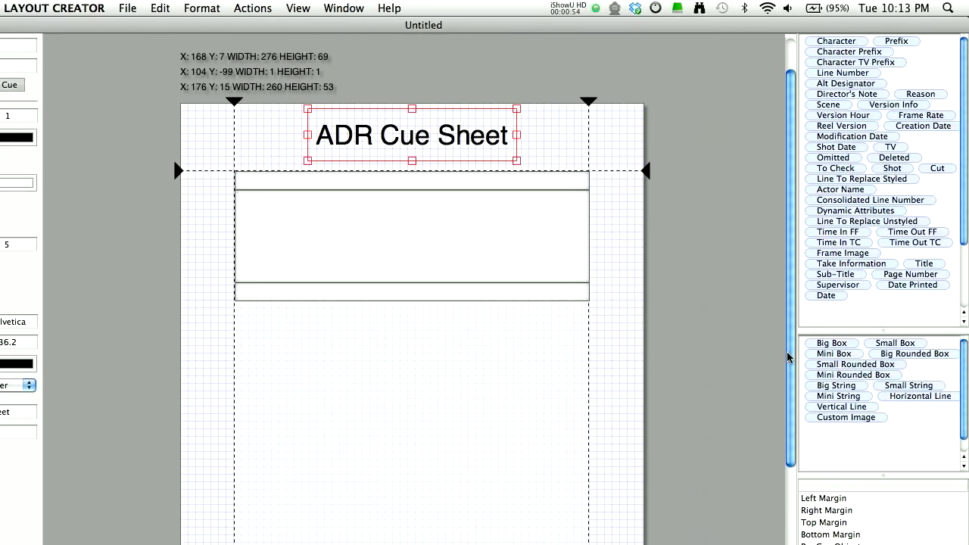
Step: Add a Small String to the left of the ADR Cue Sheet title and set its text to "Actor's Copy"
{"action": "left_click_drag", "start_coordinate": [905, 314], "coordinate": [228, 67]}
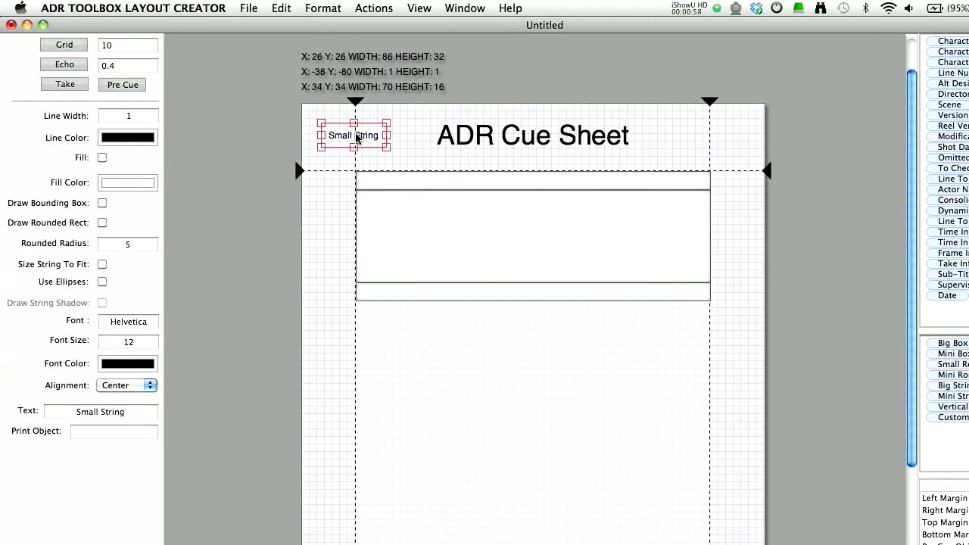
{"action": "triple_click", "coordinate": [76, 412]}
{"action": "type", "text": "Actor's C"}
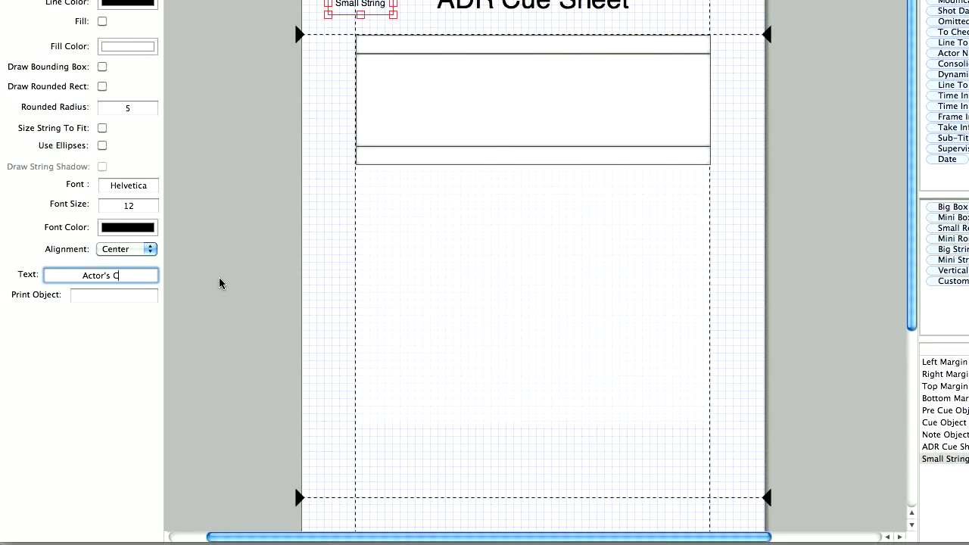
{"action": "left_click", "coordinate": [188, 288]}
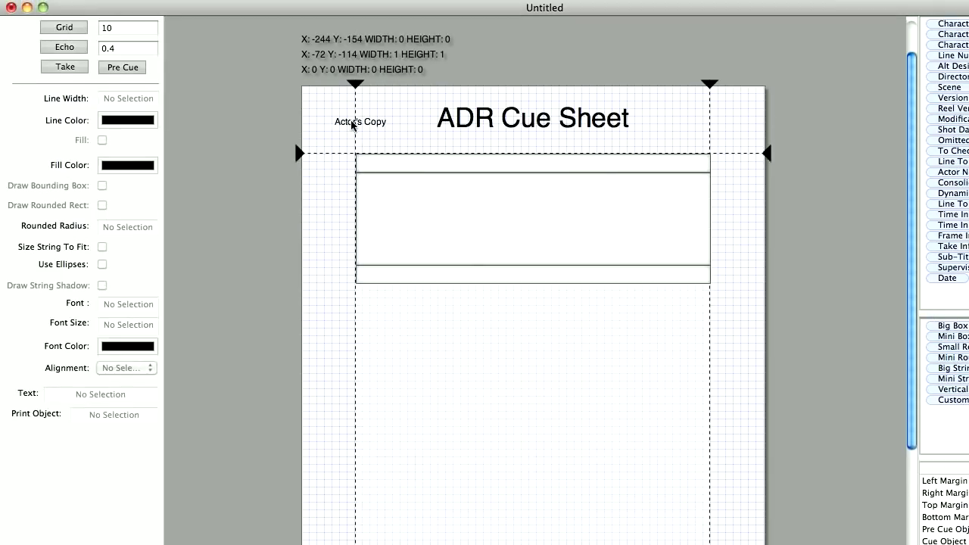
Step: Set the typeface of the Actor's Copy text to Helvetica Bold
{"action": "left_click", "coordinate": [352, 6]}
{"action": "key", "text": "super+t"}
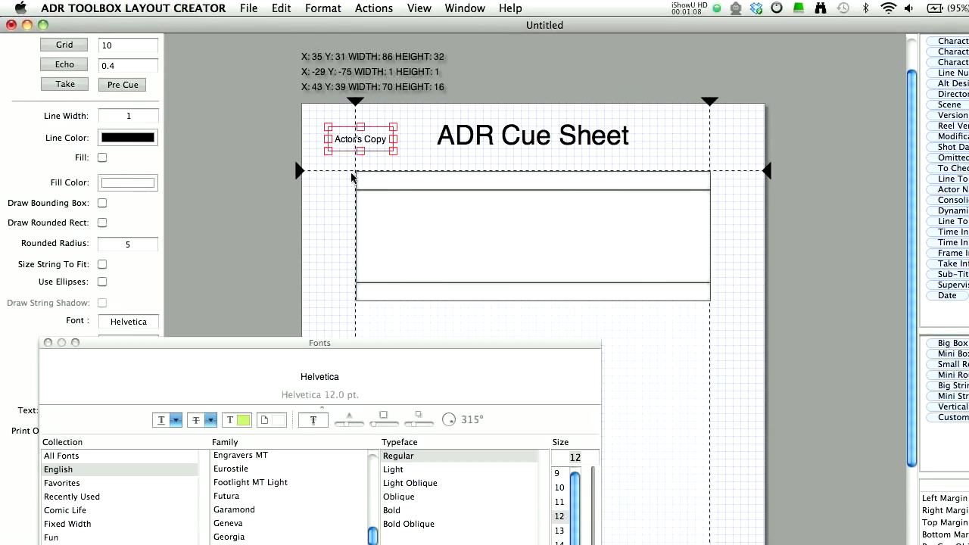
{"action": "left_click", "coordinate": [421, 511]}
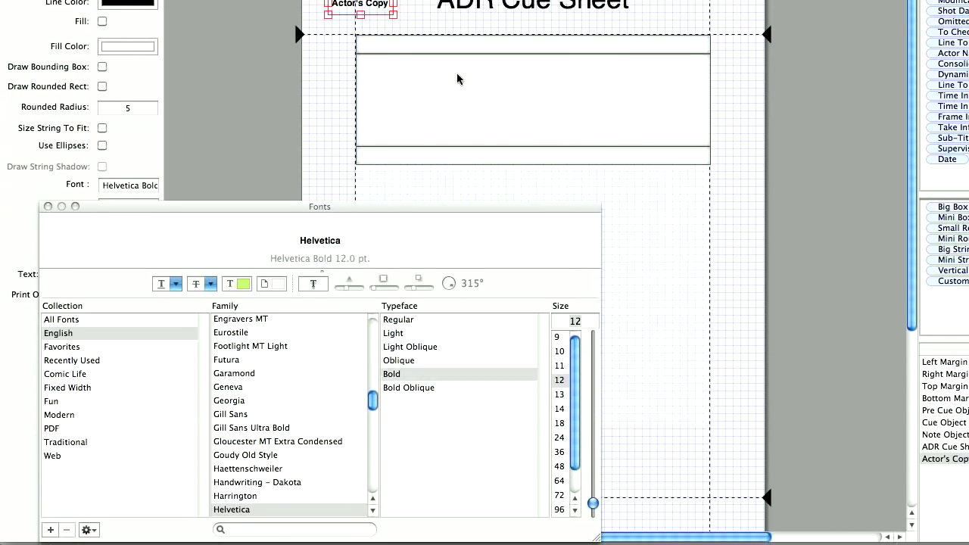
{"action": "left_click_drag", "start_coordinate": [90, 206], "coordinate": [211, 273]}
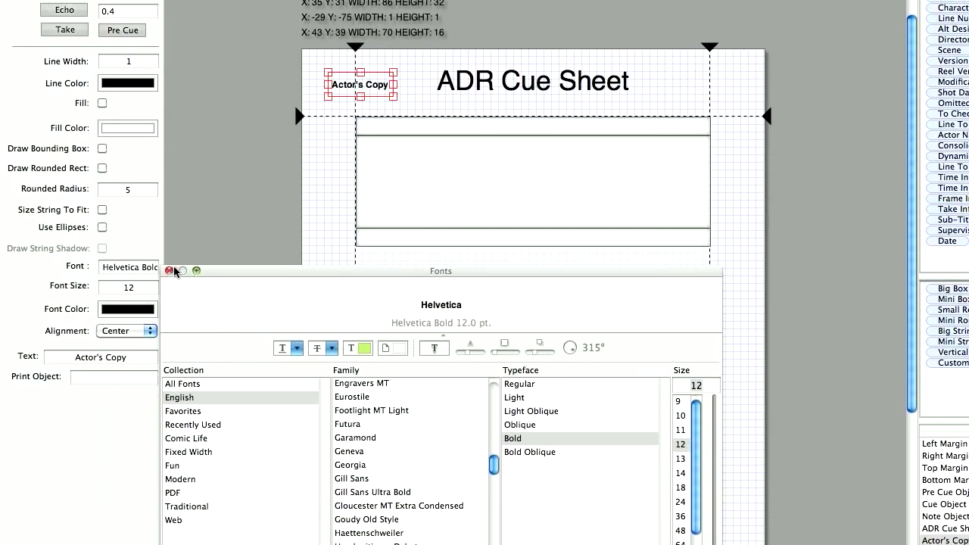
{"action": "left_click", "coordinate": [281, 7]}
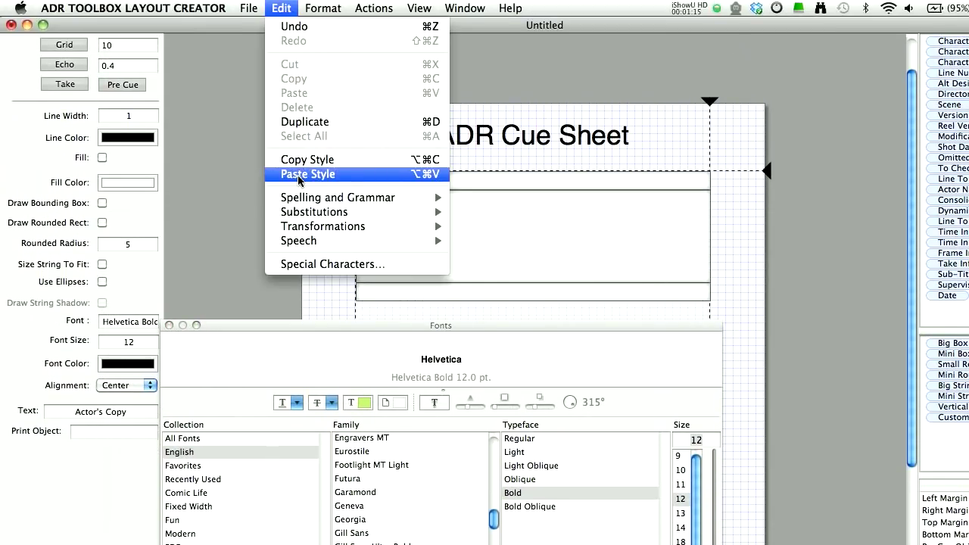
{"action": "mouse_move", "coordinate": [300, 203]}
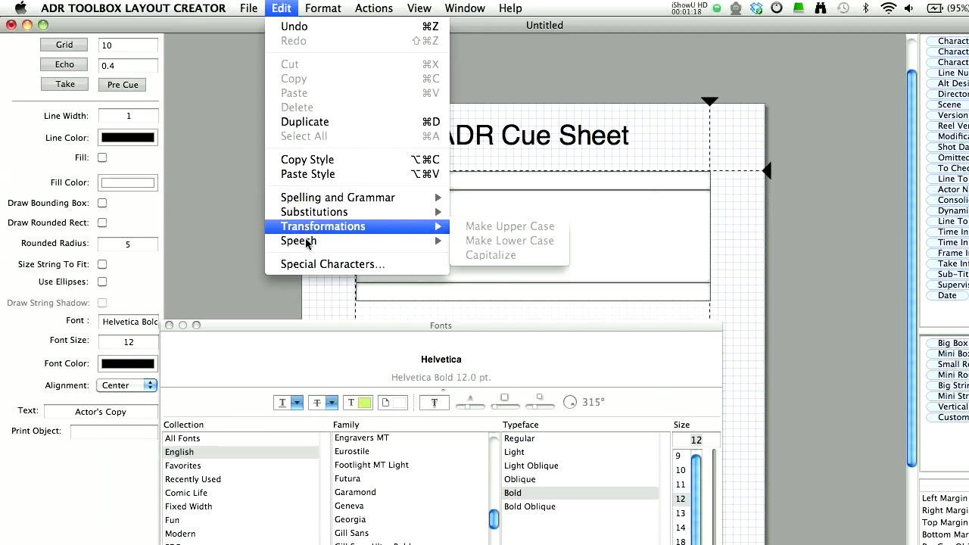
{"action": "mouse_move", "coordinate": [308, 246]}
{"action": "mouse_move", "coordinate": [301, 6]}
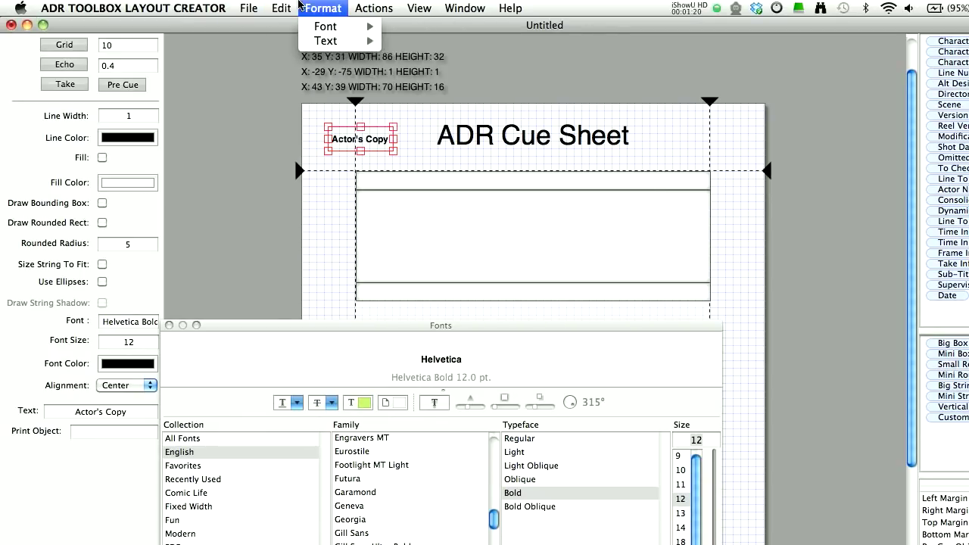
{"action": "mouse_move", "coordinate": [332, 28]}
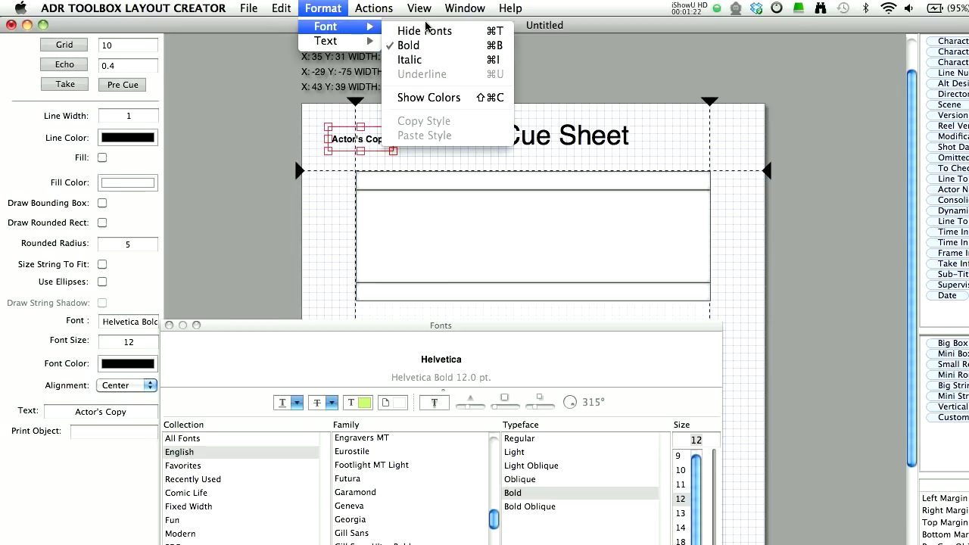
{"action": "left_click", "coordinate": [250, 115]}
Step: Close the Fonts window and move the Actor's Copy text slightly right, to about X 39, Y 33
{"action": "left_click", "coordinate": [168, 326]}
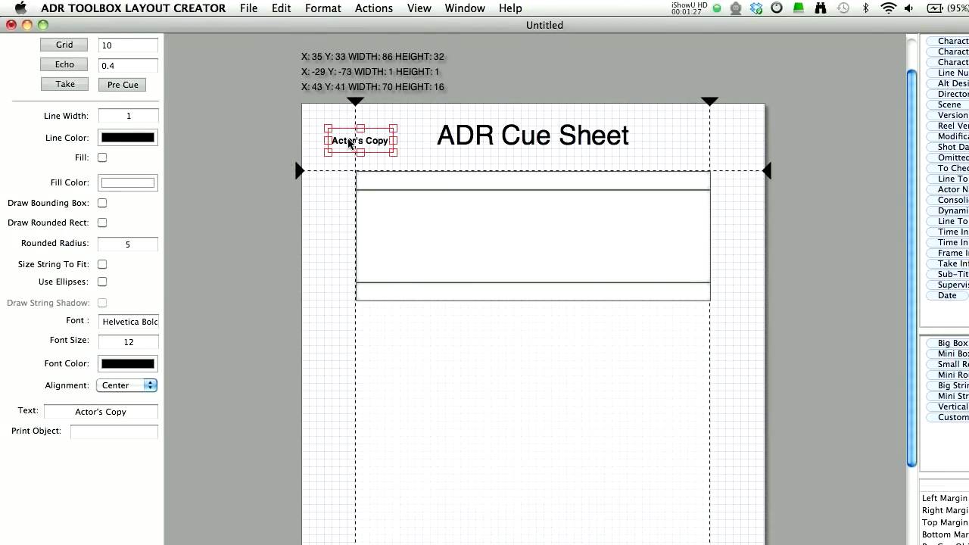
{"action": "left_click_drag", "start_coordinate": [350, 142], "coordinate": [353, 143]}
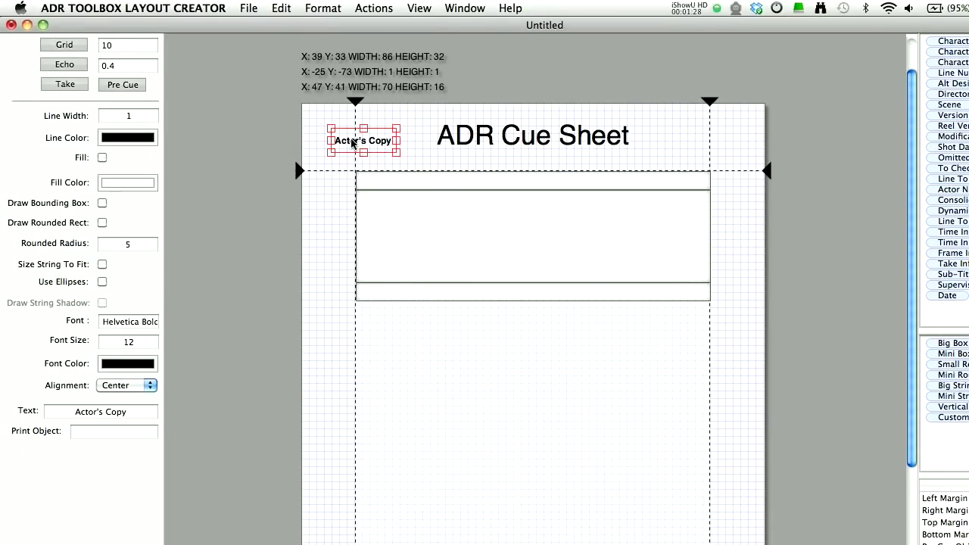
Step: Try to color the Actor's Copy text red using the text color in the Fonts window
{"action": "key", "text": "super+t"}
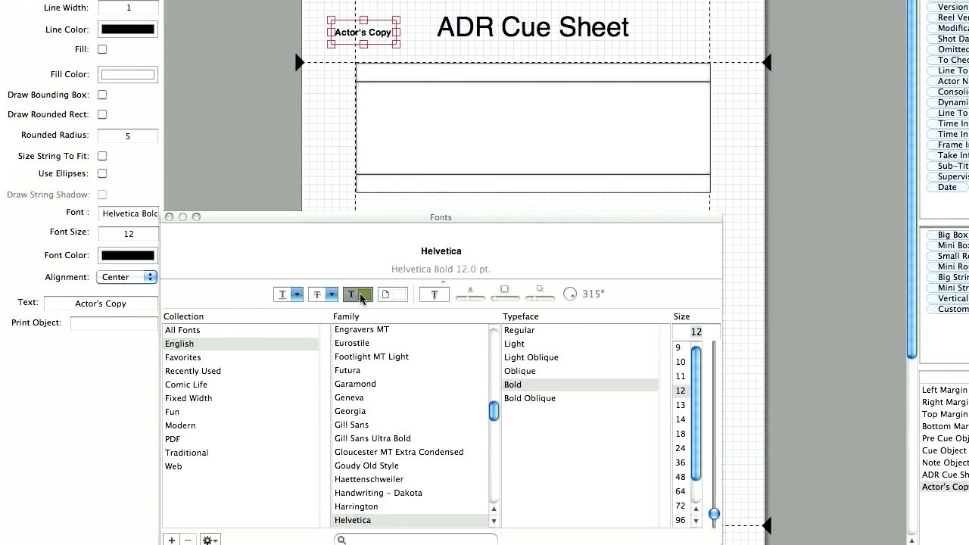
{"action": "left_click", "coordinate": [363, 402]}
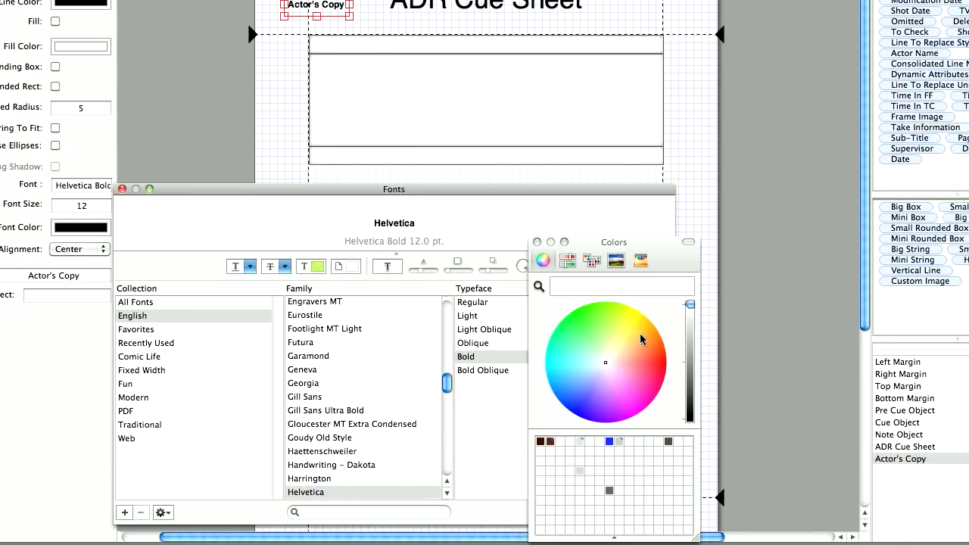
{"action": "left_click", "coordinate": [660, 373]}
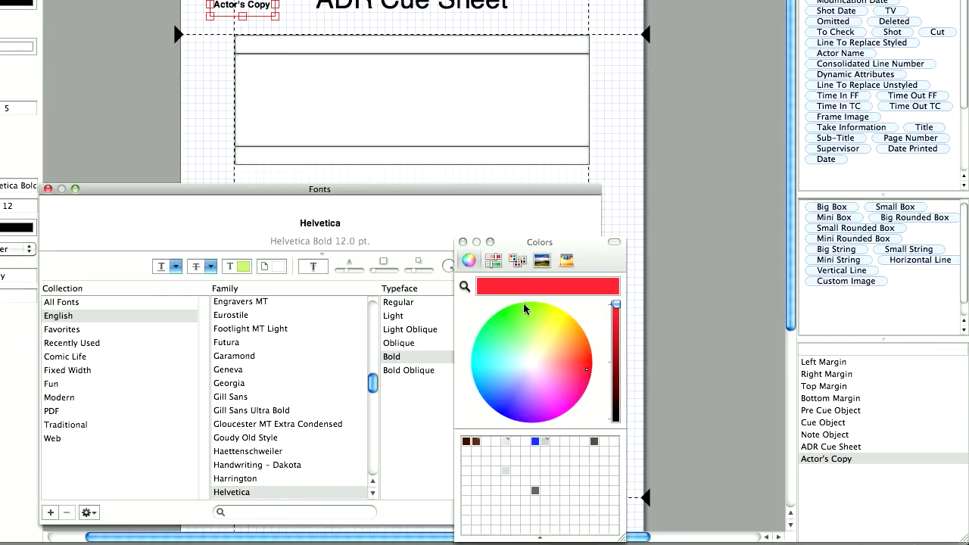
{"action": "left_click", "coordinate": [461, 241]}
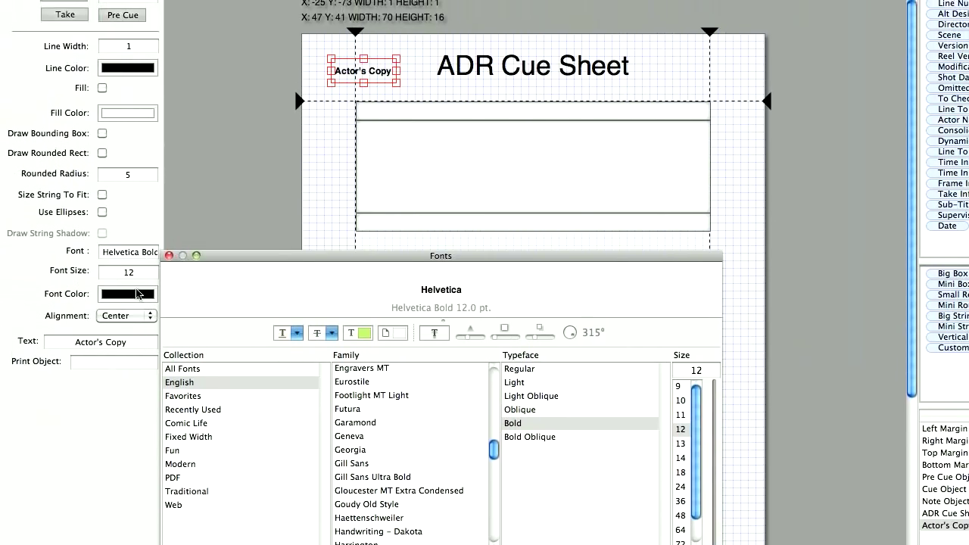
Step: Try a brighter Font Color on the Actor's Copy text, return it to black, and close the Fonts window
{"action": "left_click", "coordinate": [9, 229]}
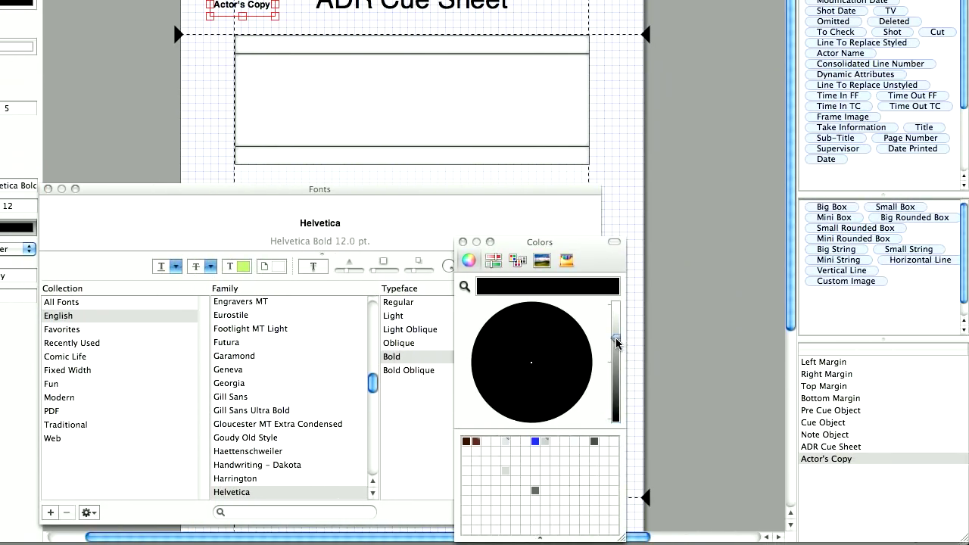
{"action": "left_click_drag", "start_coordinate": [737, 473], "coordinate": [736, 359]}
{"action": "left_click_drag", "start_coordinate": [581, 336], "coordinate": [617, 429]}
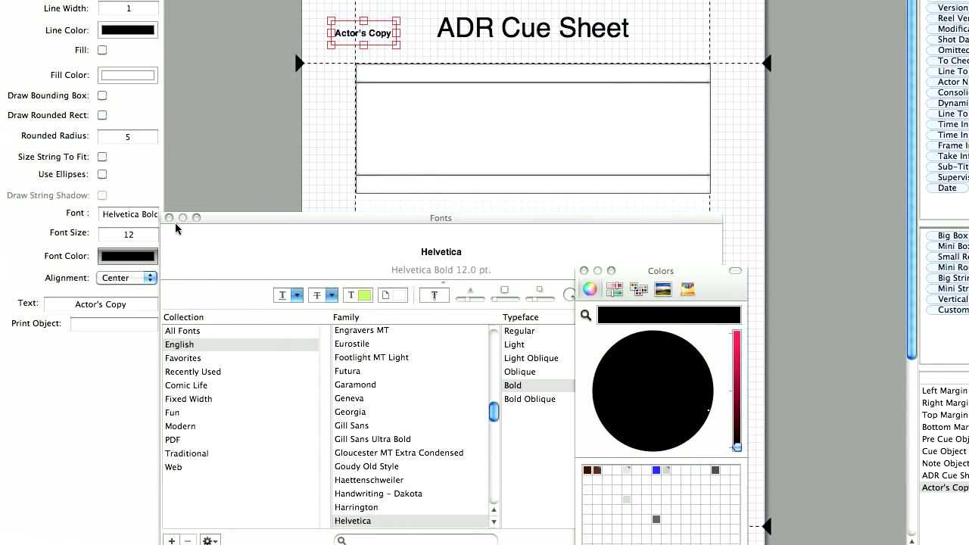
{"action": "left_click", "coordinate": [48, 188]}
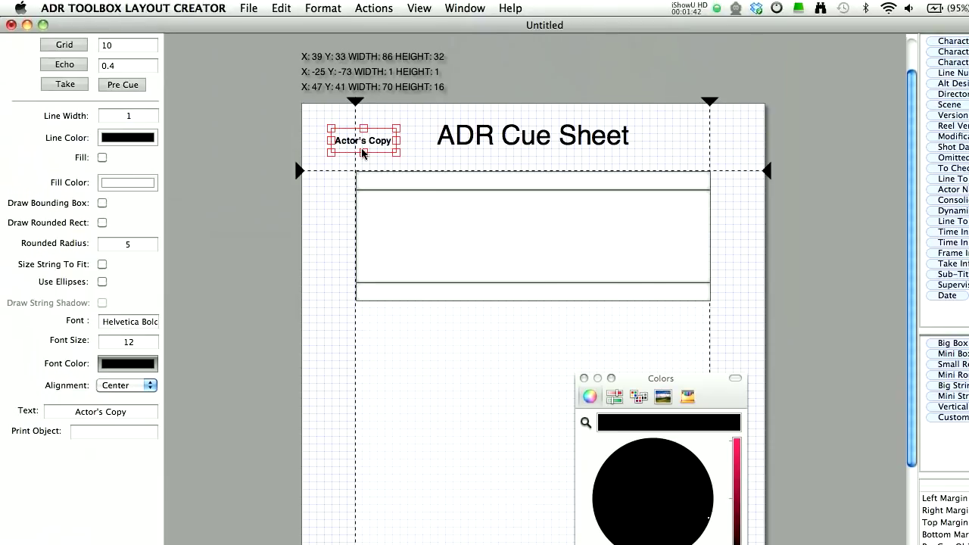
Step: Duplicate the Actor's Copy text, placing the copy above the original at about 137 wide, and left-align its text
{"action": "left_click_drag", "start_coordinate": [362, 146], "coordinate": [429, 126]}
{"action": "key", "text": "super+d"}
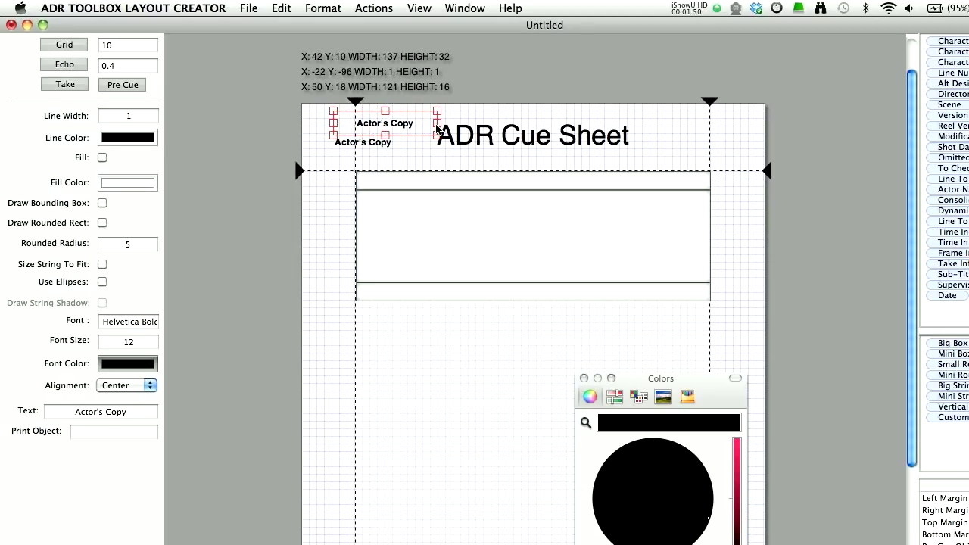
{"action": "left_click", "coordinate": [96, 387]}
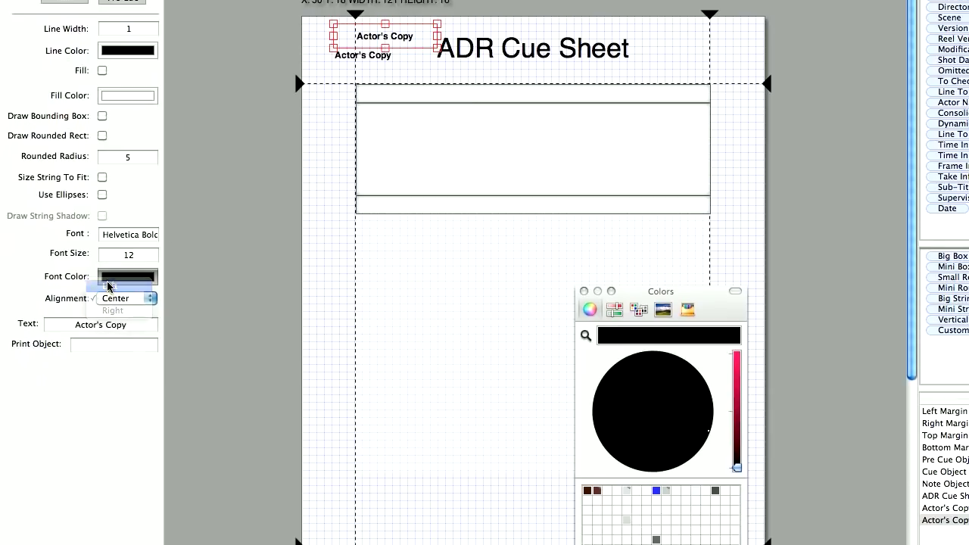
{"action": "left_click", "coordinate": [113, 373]}
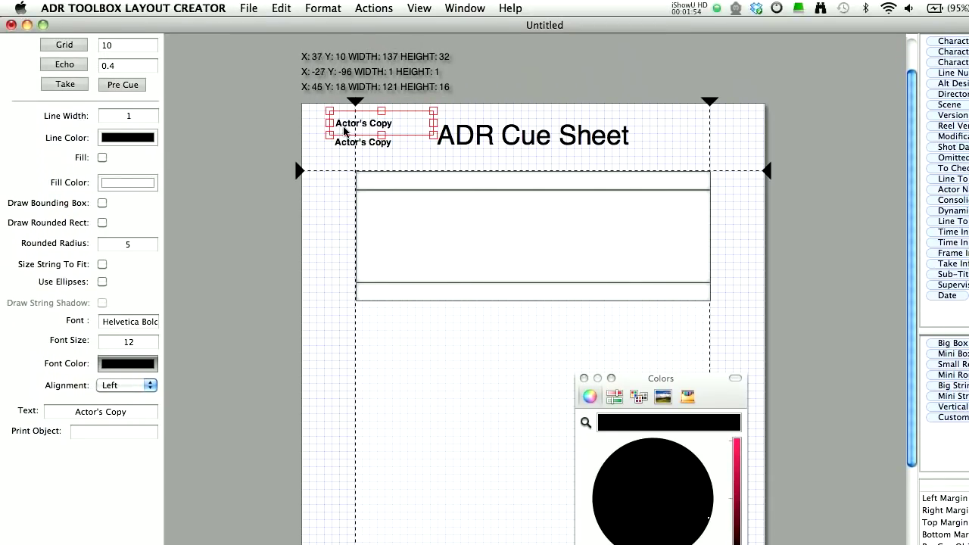
Step: Left-align the original Actor's Copy text below the duplicate
{"action": "left_click", "coordinate": [355, 145]}
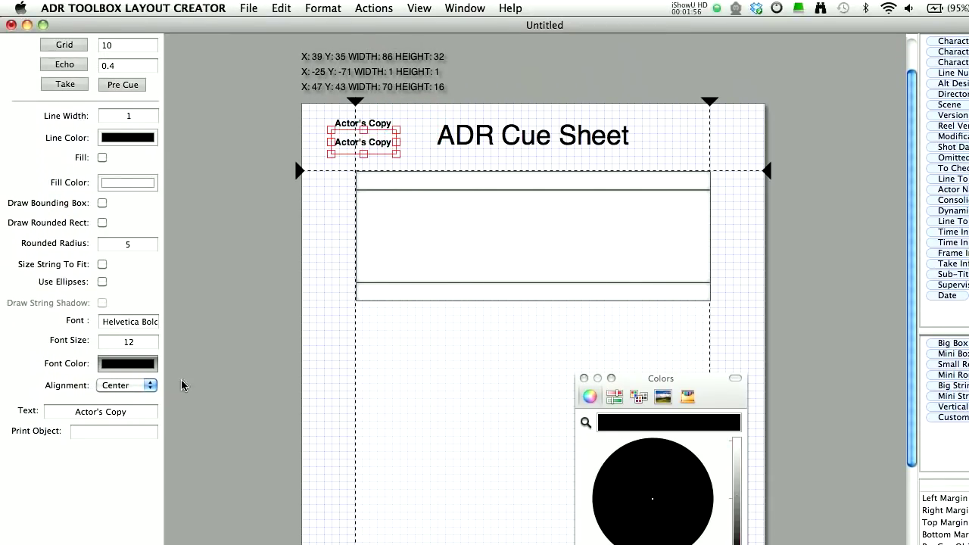
{"action": "left_click", "coordinate": [140, 385]}
{"action": "left_click", "coordinate": [114, 372]}
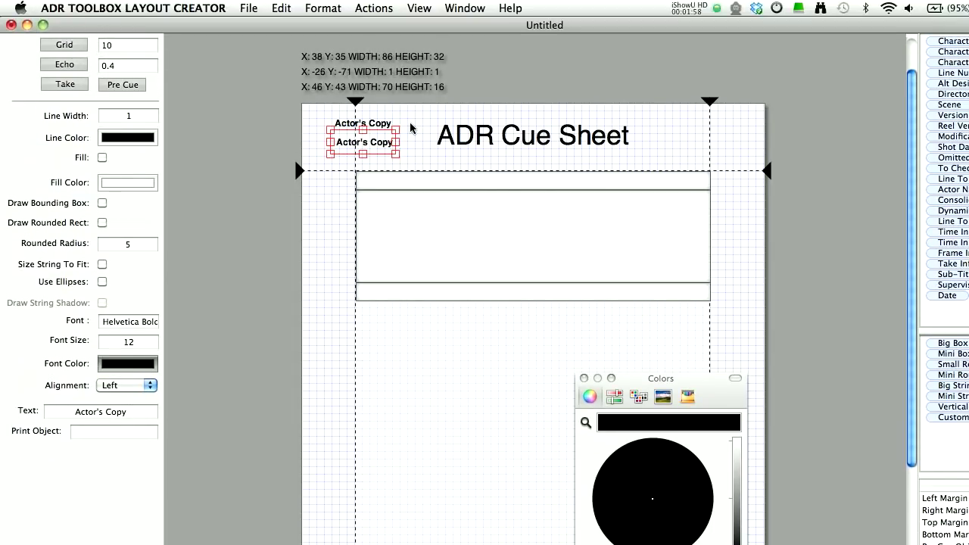
Step: Replace the text of the upper Actor's Copy duplicate with Summer Big Hit
{"action": "left_click", "coordinate": [370, 126]}
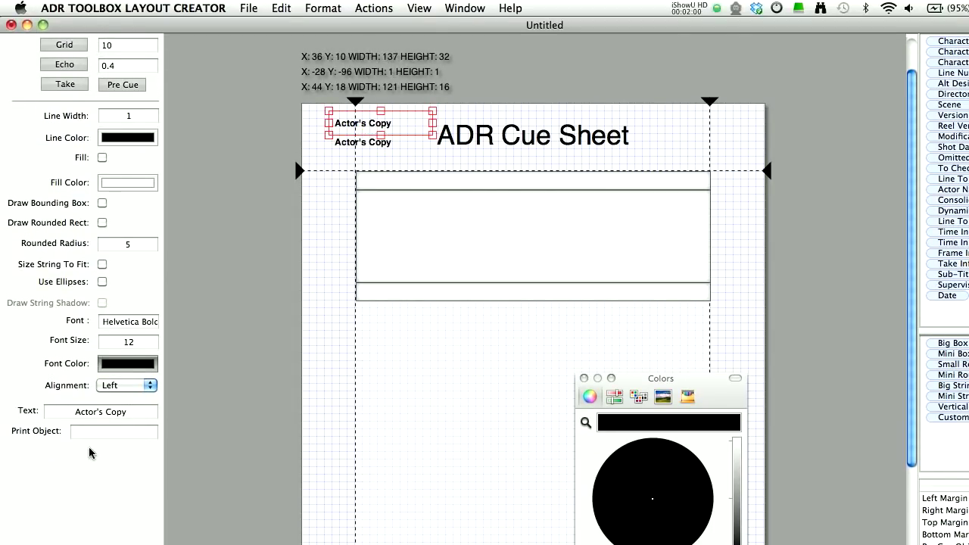
{"action": "left_click_drag", "start_coordinate": [66, 414], "coordinate": [150, 425]}
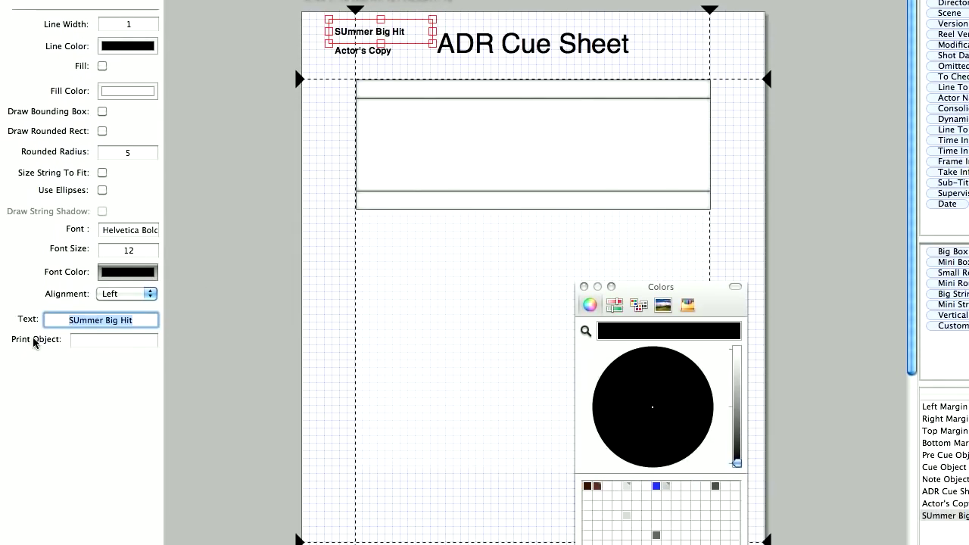
{"action": "left_click", "coordinate": [74, 286]}
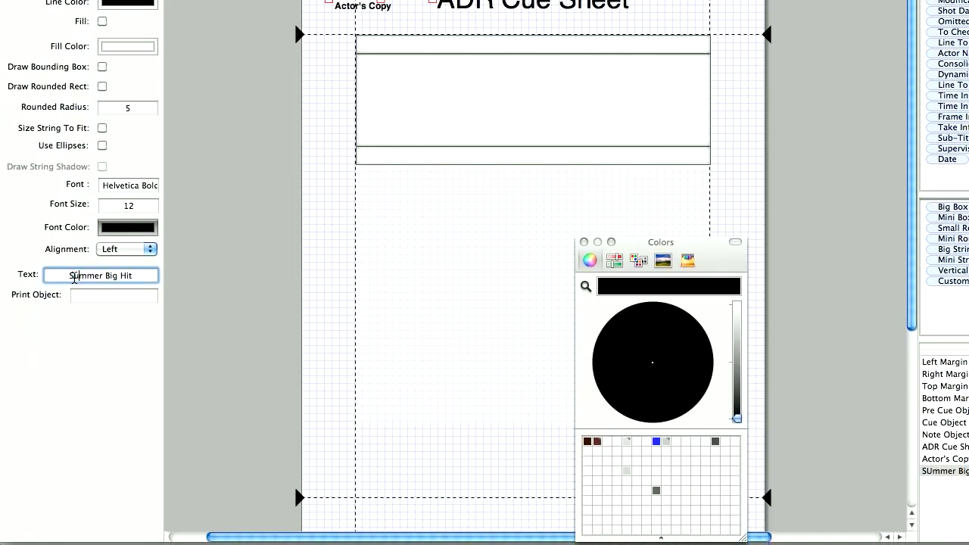
{"action": "key", "text": "BackSpace"}
{"action": "type", "text": "u"}
{"action": "key", "text": "Return"}
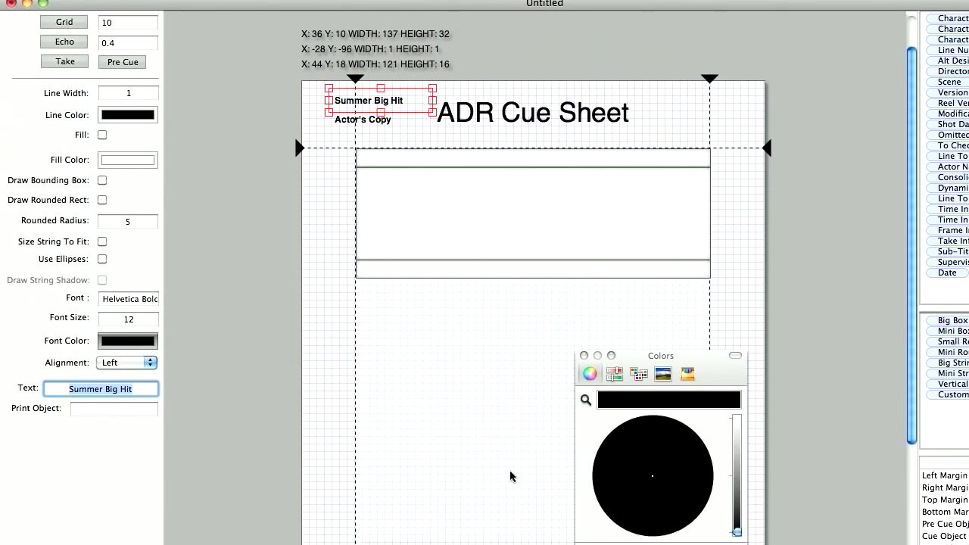
Step: Set the Summer Big Hit text to 14 pt in the Fonts window and close that window
{"action": "key", "text": "super+t"}
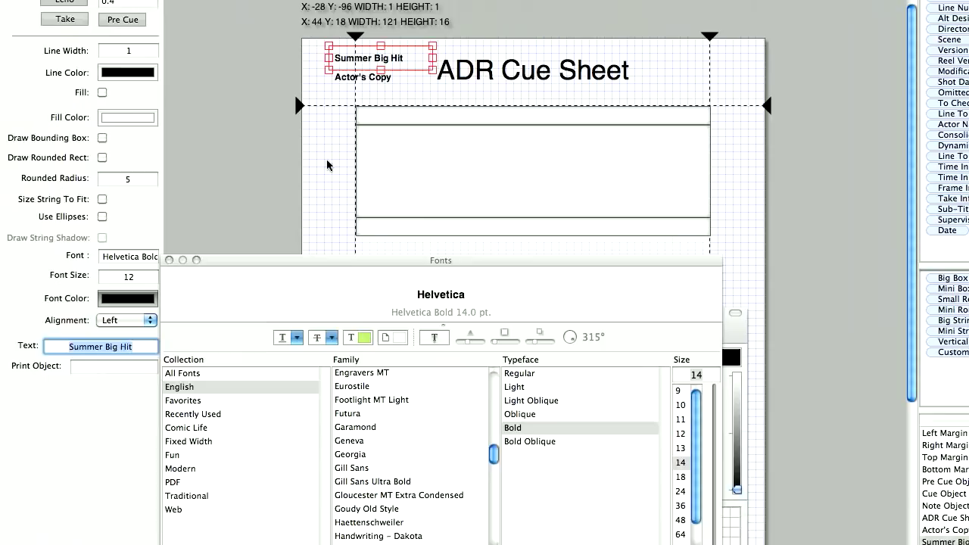
{"action": "left_click", "coordinate": [223, 34]}
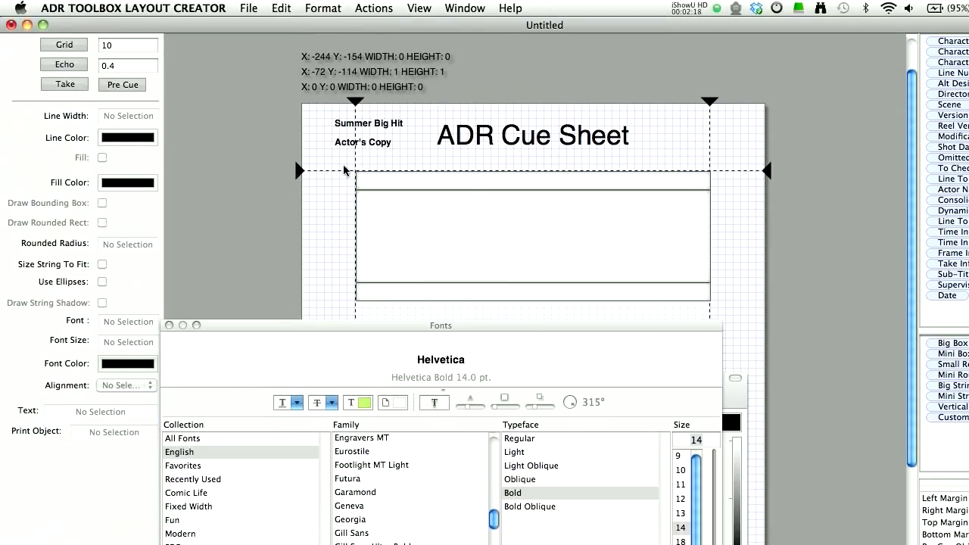
{"action": "left_click", "coordinate": [352, 127]}
{"action": "left_click", "coordinate": [681, 527]}
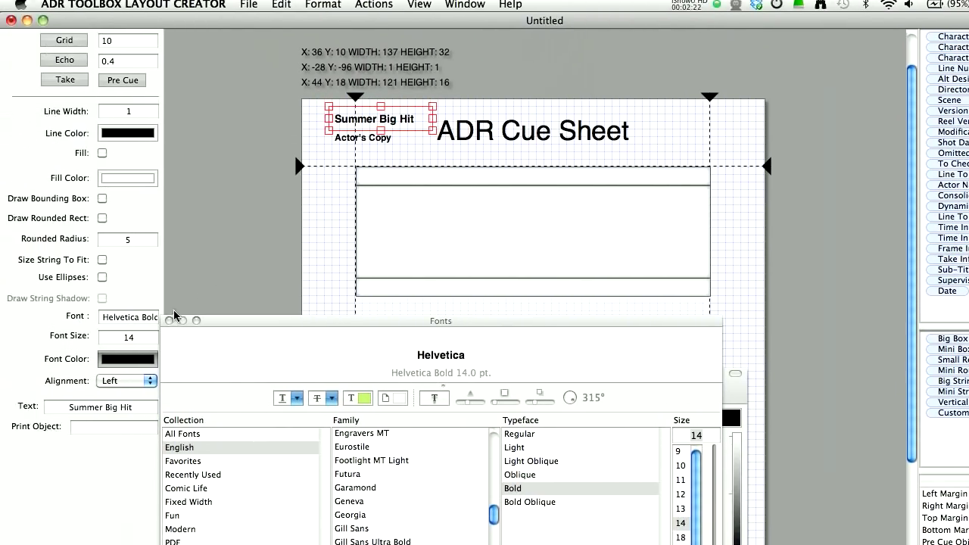
{"action": "key", "text": "super+t"}
Step: Shift the Summer Big Hit and Actor's Copy texts down together, putting Summer Big Hit at about Y 17, and deselect them
{"action": "left_click", "coordinate": [324, 47]}
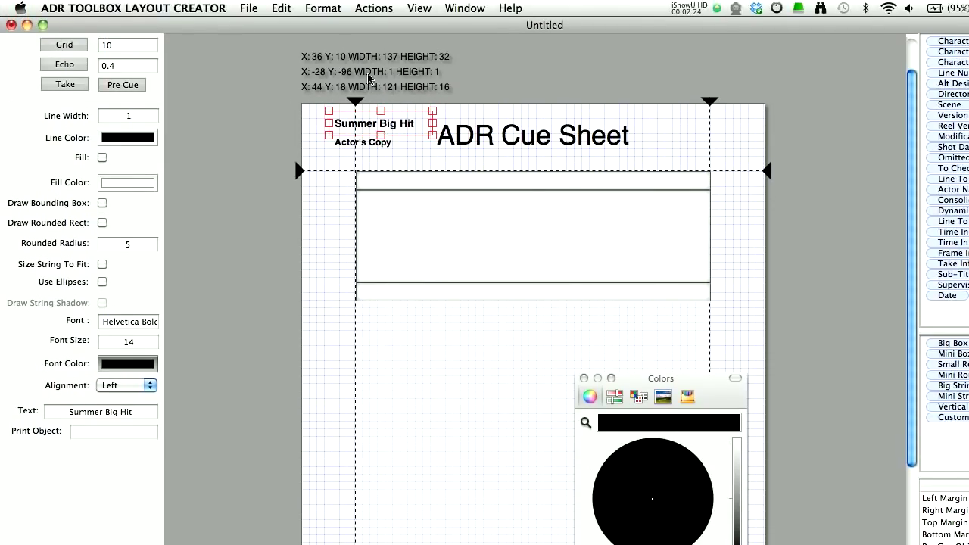
{"action": "left_click_drag", "start_coordinate": [343, 140], "coordinate": [344, 146]}
{"action": "left_click", "coordinate": [505, 62]}
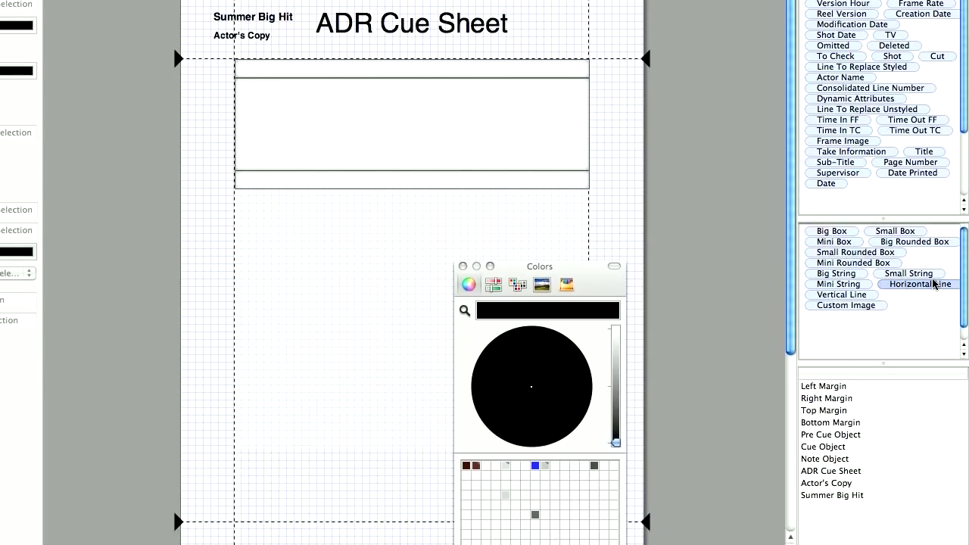
Step: Place a Mini Box in the page's upper-left corner and move it to the upper-right corner, at about X 535, Y 0
{"action": "left_click_drag", "start_coordinate": [834, 267], "coordinate": [199, 26]}
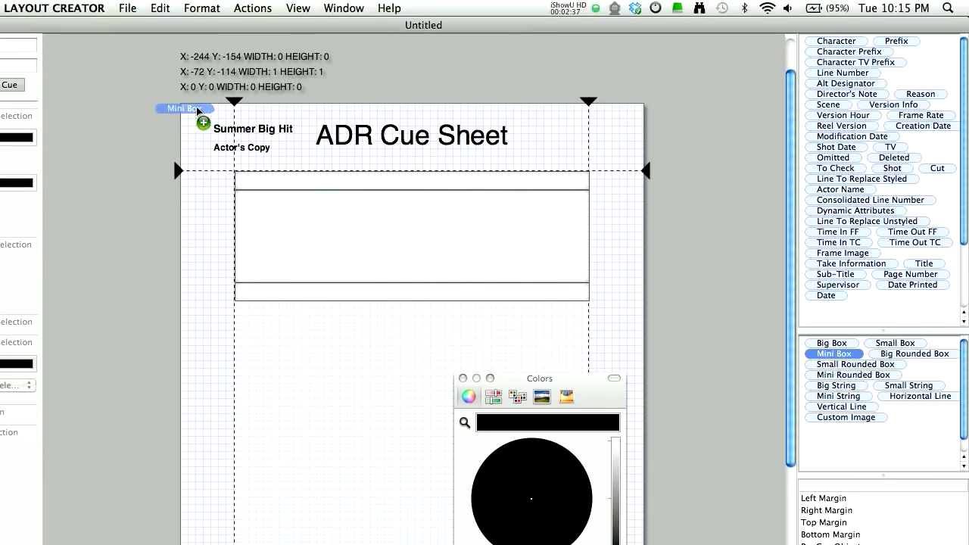
{"action": "left_click_drag", "start_coordinate": [198, 110], "coordinate": [201, 115]}
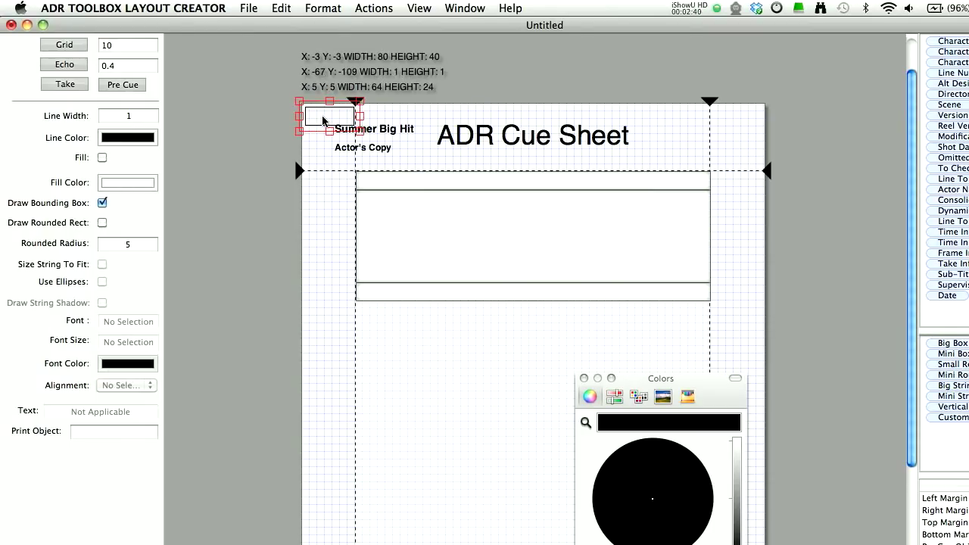
{"action": "left_click_drag", "start_coordinate": [323, 120], "coordinate": [730, 123]}
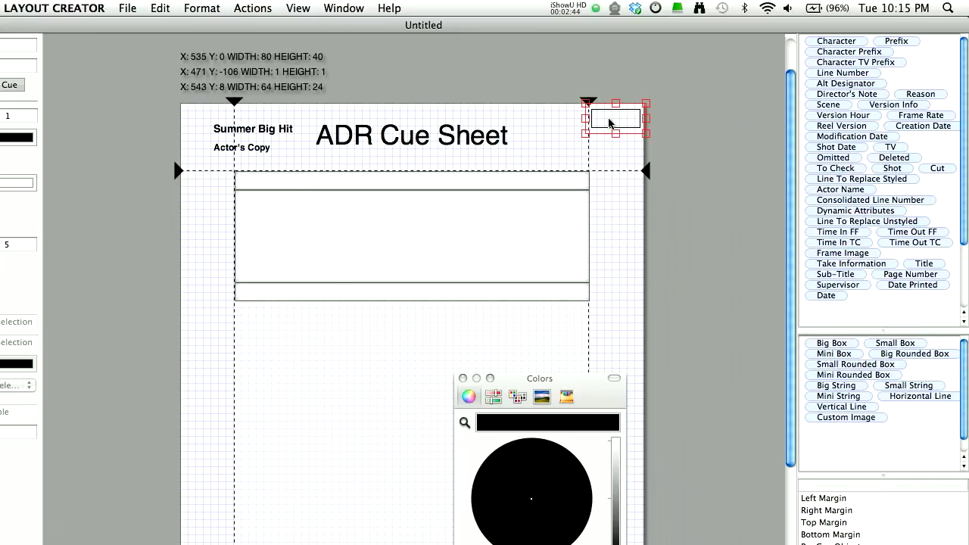
Step: Duplicate the mini box into the page's upper-left corner and move the copy above the page, to about X 186, Y -72
{"action": "left_click_drag", "start_coordinate": [657, 123], "coordinate": [223, 118]}
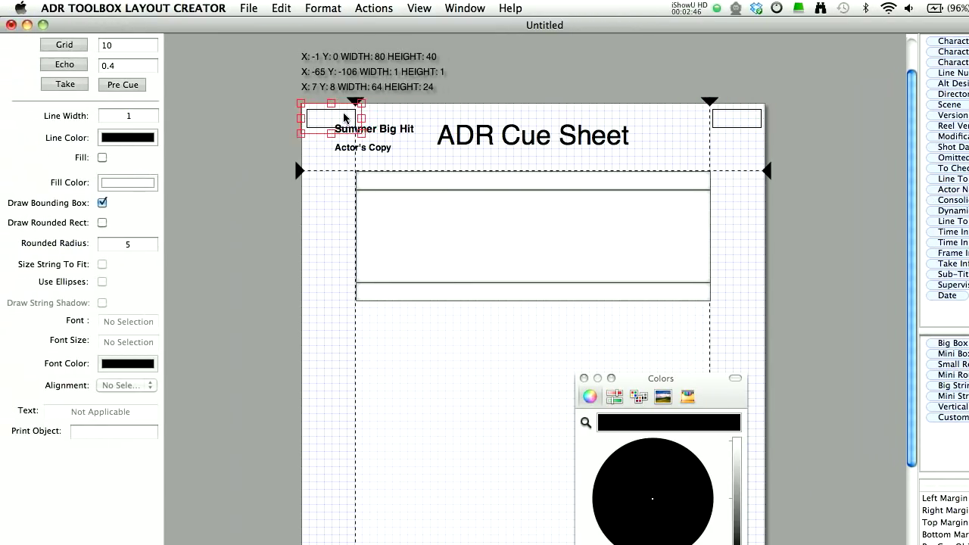
{"action": "left_click_drag", "start_coordinate": [345, 117], "coordinate": [342, 115]}
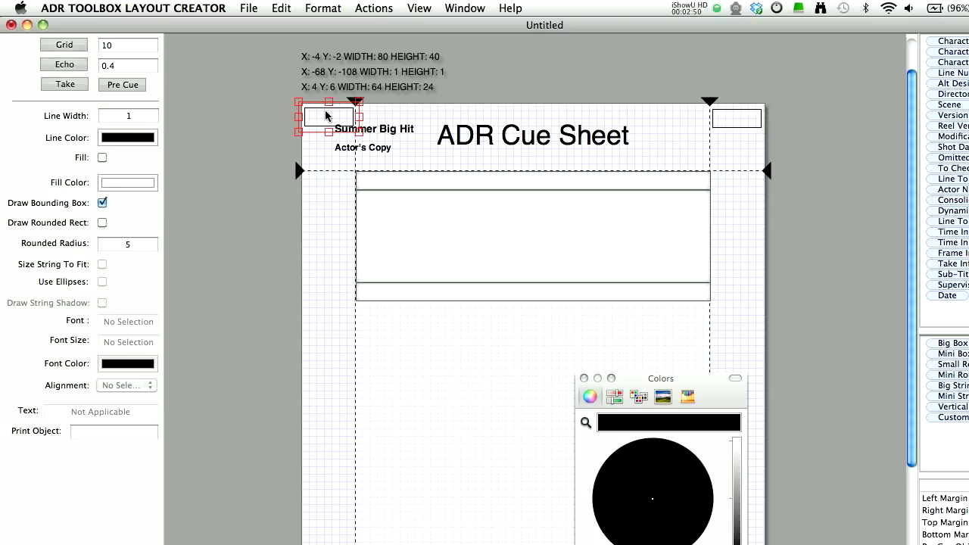
{"action": "left_click_drag", "start_coordinate": [326, 116], "coordinate": [426, 74]}
{"action": "left_click", "coordinate": [355, 108]}
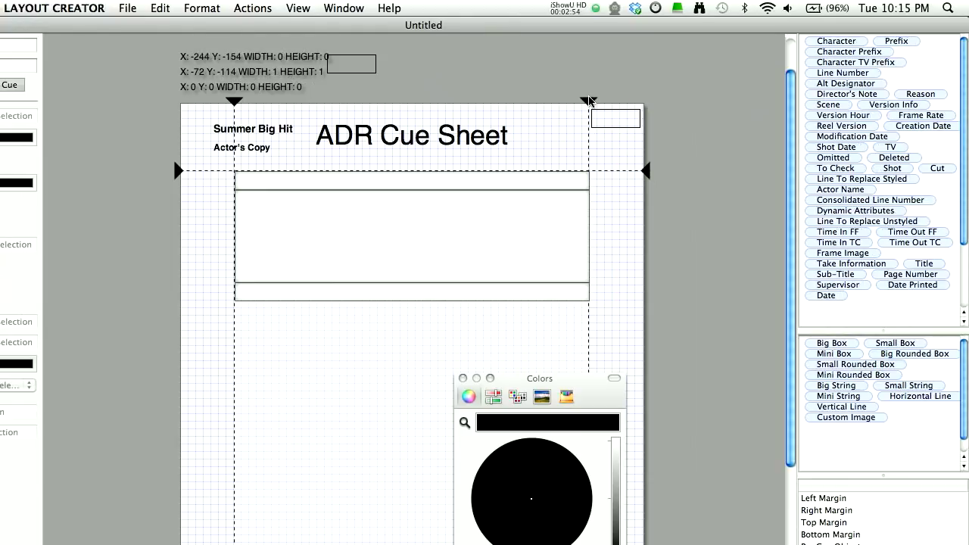
Step: Delete both mini boxes, the one in the upper-right corner and the one above the page
{"action": "left_click", "coordinate": [607, 119]}
{"action": "key", "text": "Delete"}
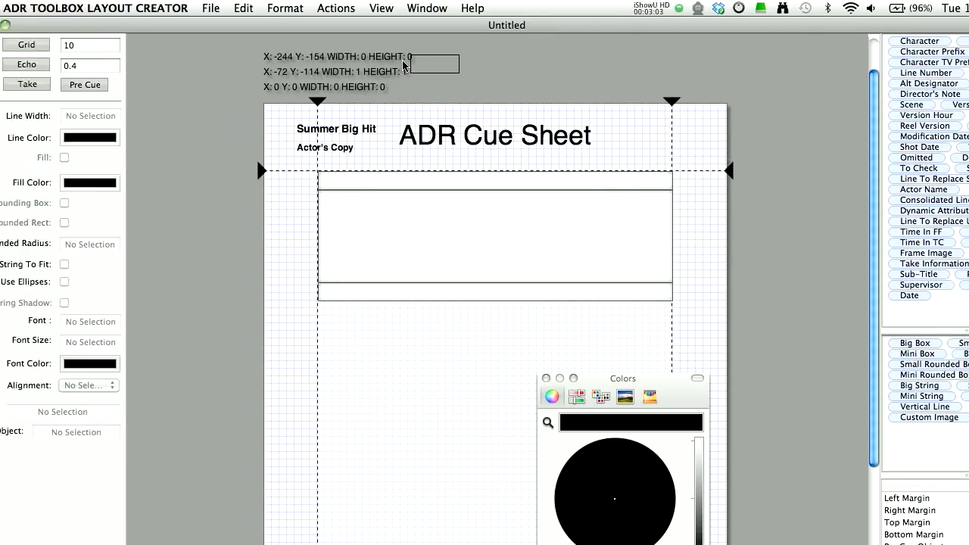
{"action": "left_click", "coordinate": [336, 66]}
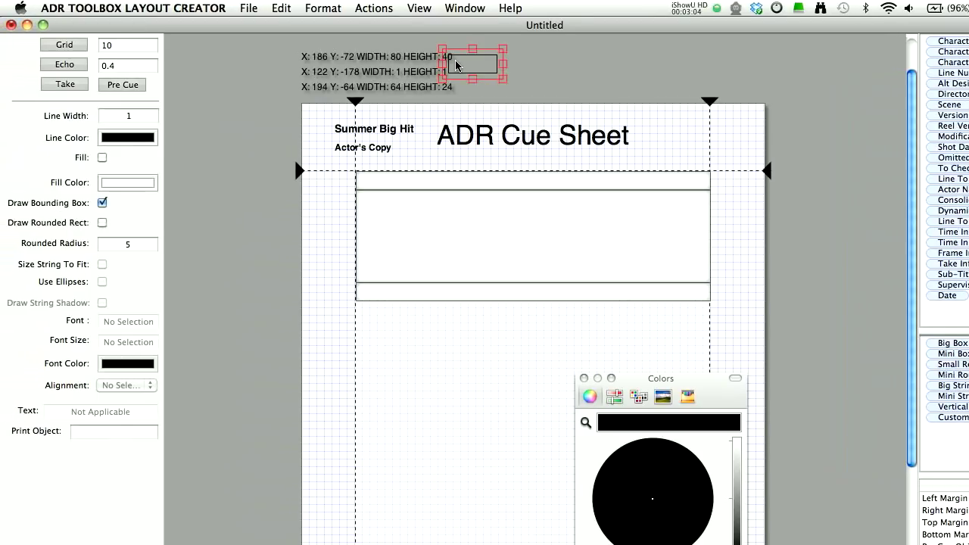
{"action": "key", "text": "Delete"}
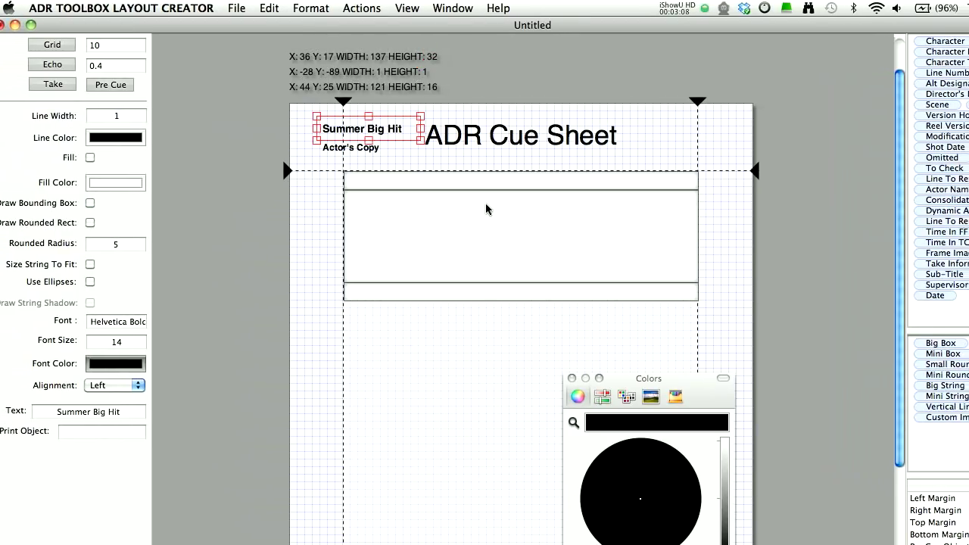
Step: Nudge the ADR Cue Sheet title up to about Y 3
{"action": "left_click", "coordinate": [540, 136]}
{"action": "key", "text": "Up"}
{"action": "key", "text": "Up"}
{"action": "key", "text": "Up"}
{"action": "key", "text": "Up"}
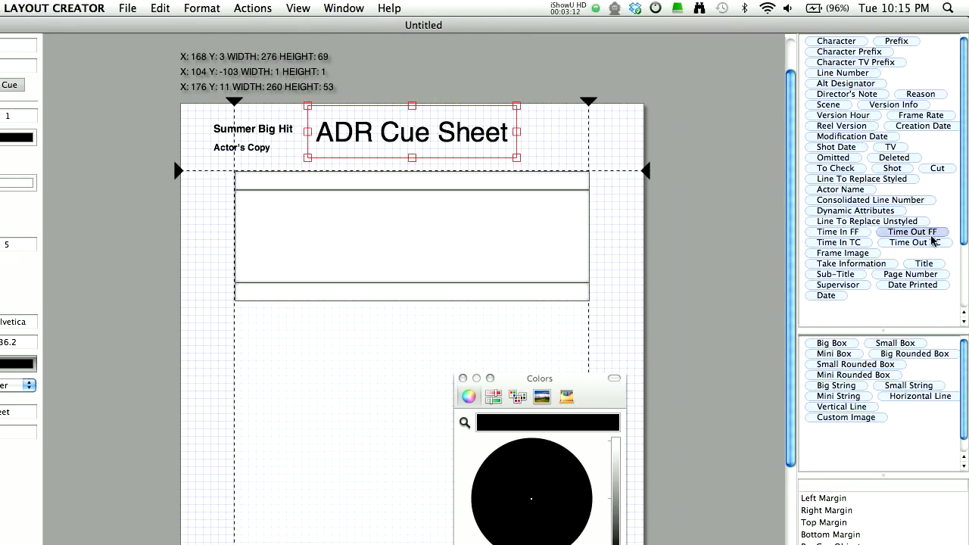
Step: Add the Title field Greatest Movie R1 V101 beneath the ADR Cue Sheet heading and center it on the page at about Y 40
{"action": "left_click", "coordinate": [918, 268]}
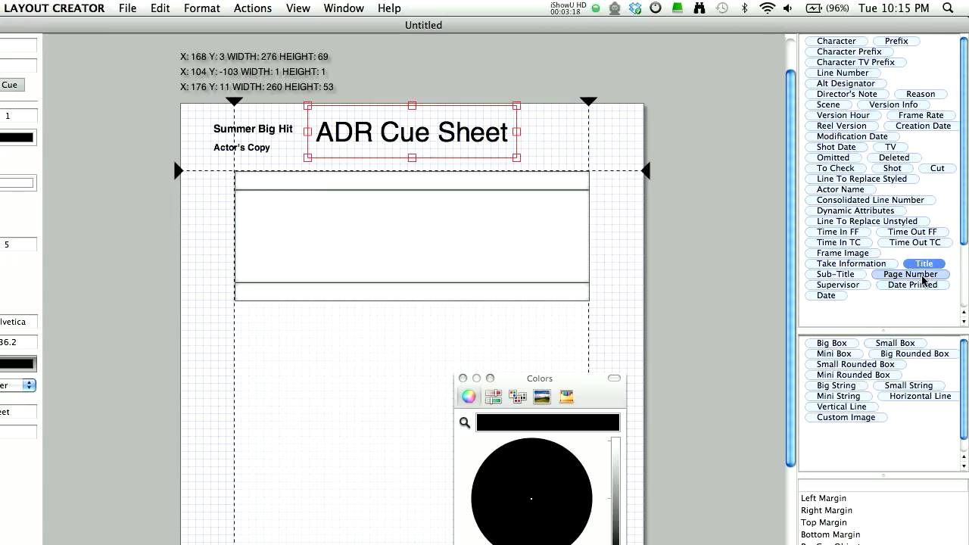
{"action": "left_click_drag", "start_coordinate": [557, 167], "coordinate": [437, 158]}
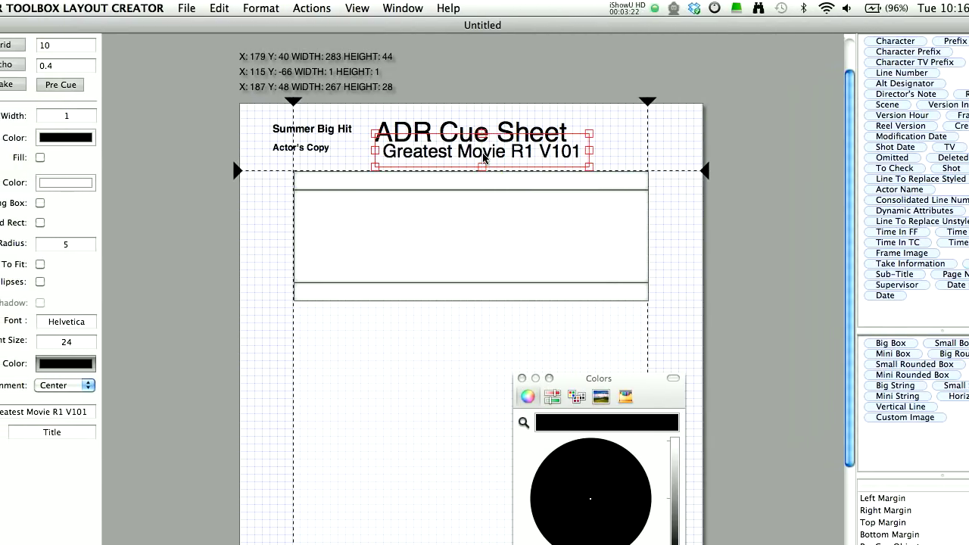
{"action": "left_click", "coordinate": [261, 8]}
{"action": "mouse_move", "coordinate": [374, 8]}
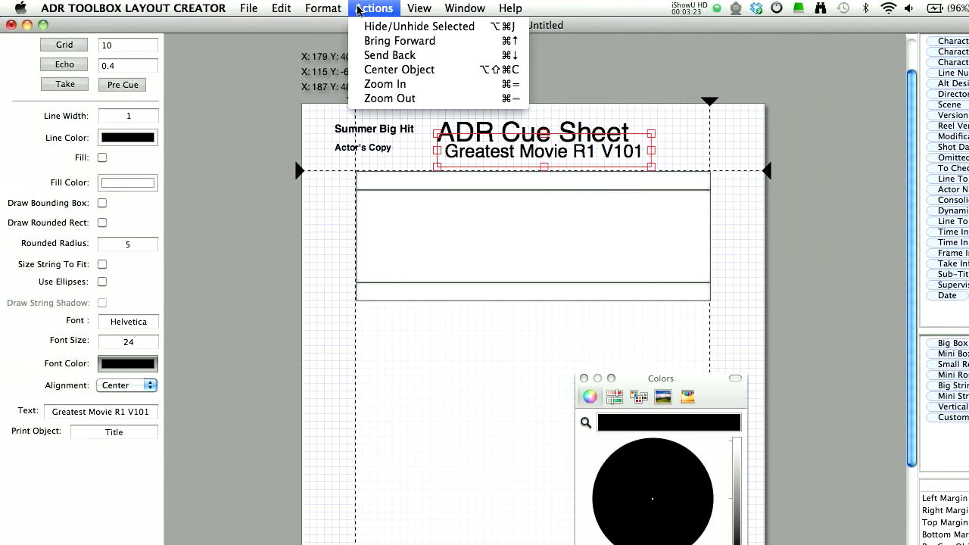
{"action": "left_click", "coordinate": [370, 69]}
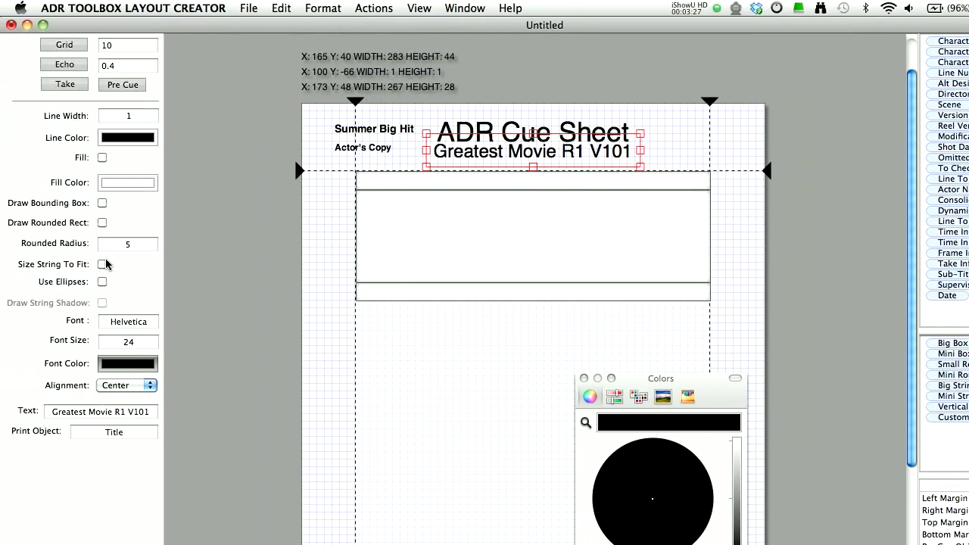
Step: Enable Size String To Fit without ellipses for the movie title and resize its box to about 233 wide by 42 high
{"action": "left_click", "coordinate": [102, 264]}
{"action": "left_click", "coordinate": [102, 282]}
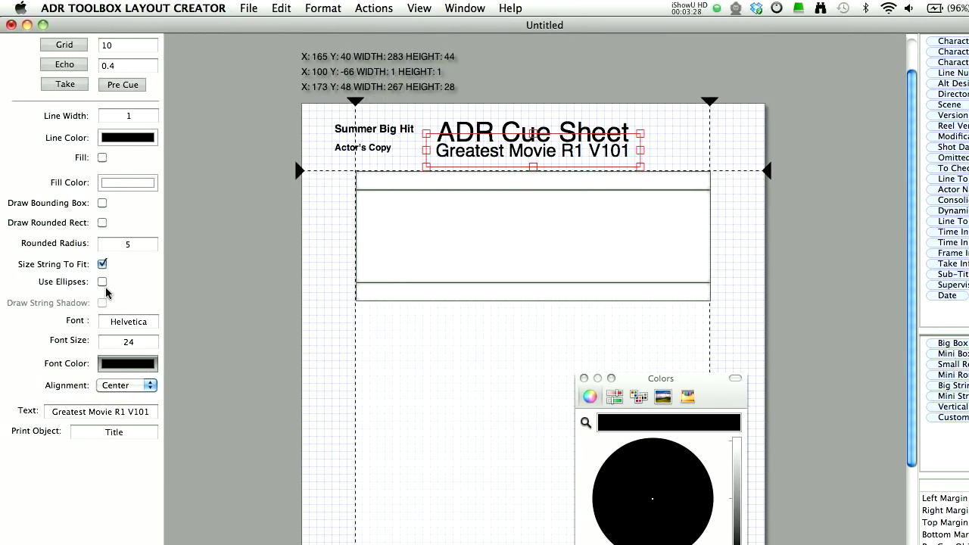
{"action": "left_click_drag", "start_coordinate": [638, 150], "coordinate": [580, 150]}
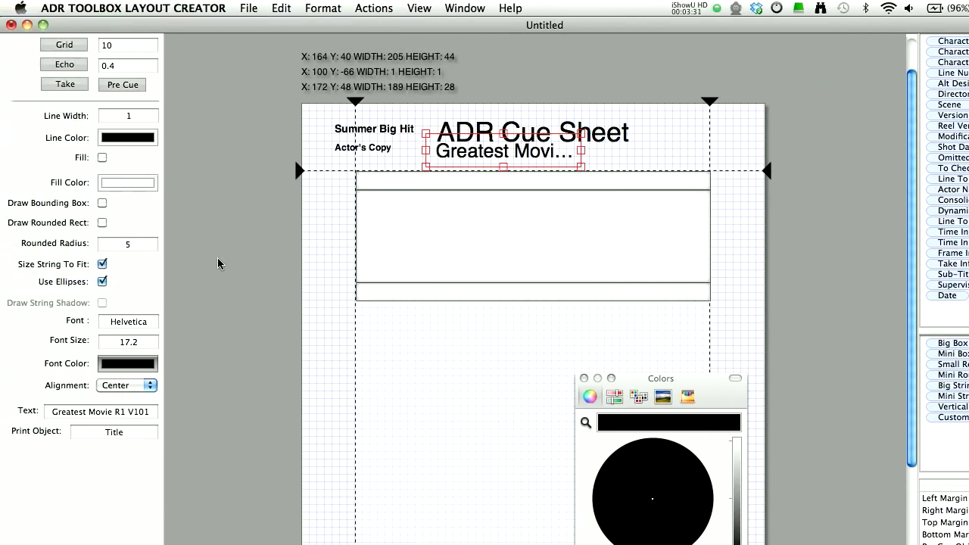
{"action": "left_click", "coordinate": [102, 281]}
{"action": "left_click_drag", "start_coordinate": [582, 168], "coordinate": [587, 169]}
{"action": "left_click_drag", "start_coordinate": [522, 155], "coordinate": [539, 156]}
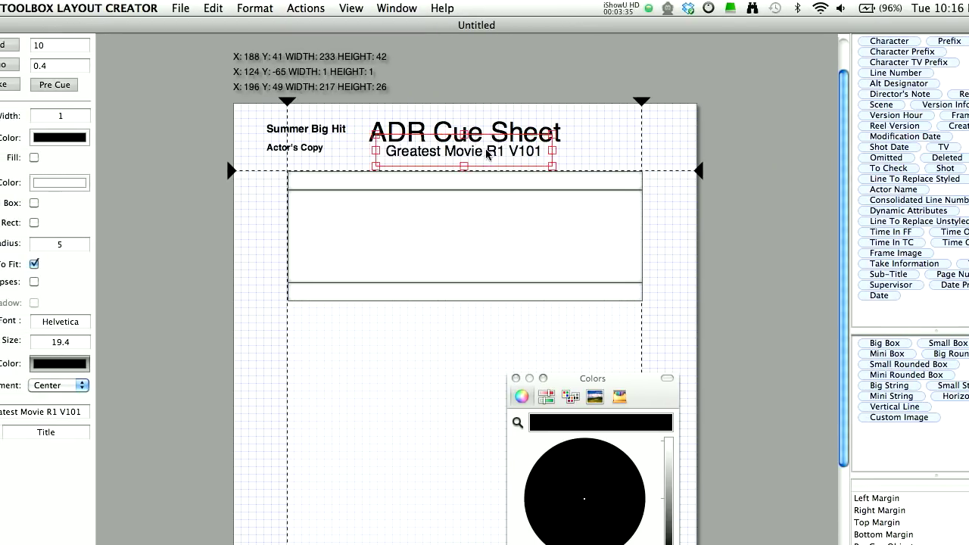
Step: Tighten the ADR Cue Sheet heading and movie title, and add the Sub-Title field Greatest Actor ADR beneath them at about X 221, Y 59
{"action": "left_click", "coordinate": [479, 133]}
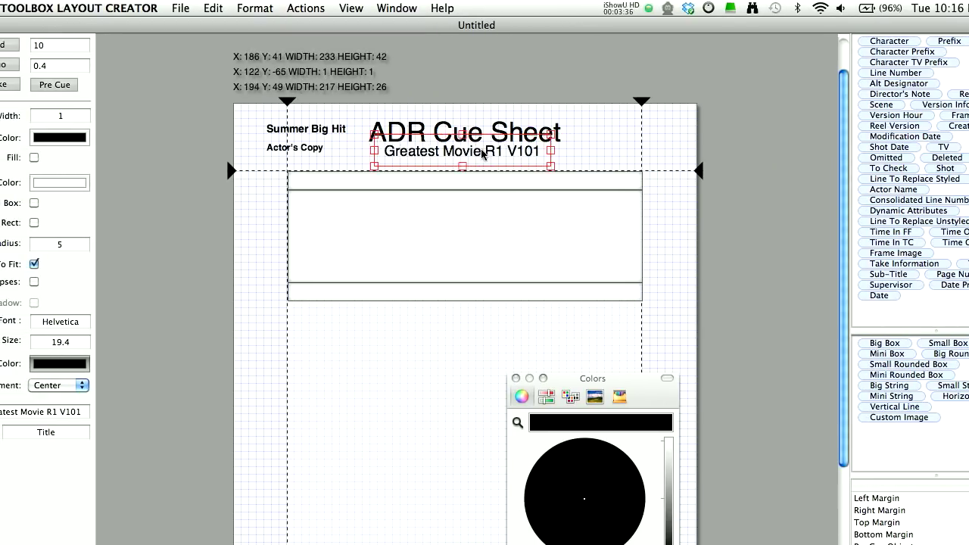
{"action": "mouse_move", "coordinate": [485, 130]}
{"action": "left_mouse_down"}
{"action": "mouse_move", "coordinate": [516, 152]}
{"action": "mouse_move", "coordinate": [488, 147]}
{"action": "left_mouse_up"}
{"action": "key", "text": "Right"}
{"action": "key", "text": "Right"}
{"action": "key", "text": "Right"}
{"action": "key", "text": "Right"}
{"action": "key", "text": "Down"}
{"action": "key", "text": "Down"}
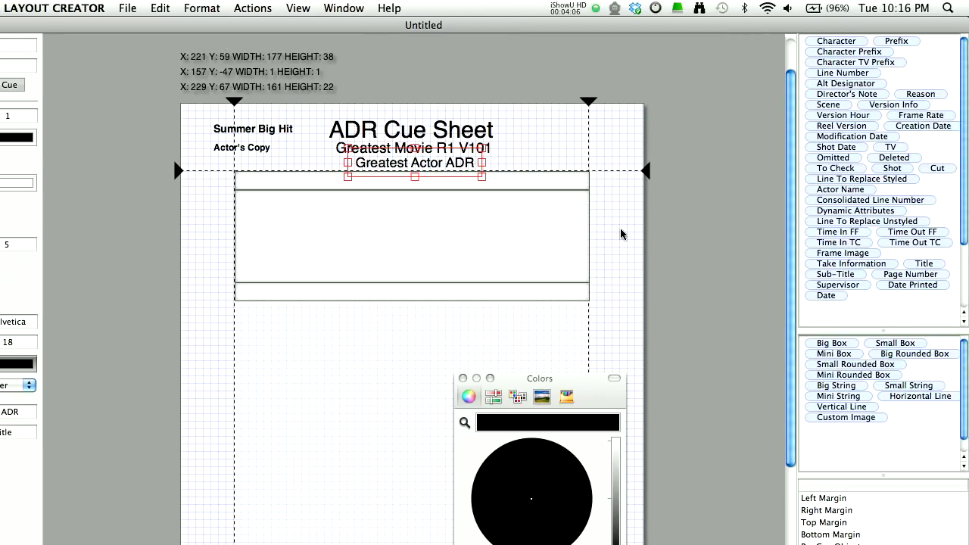
{"action": "left_click", "coordinate": [680, 228]}
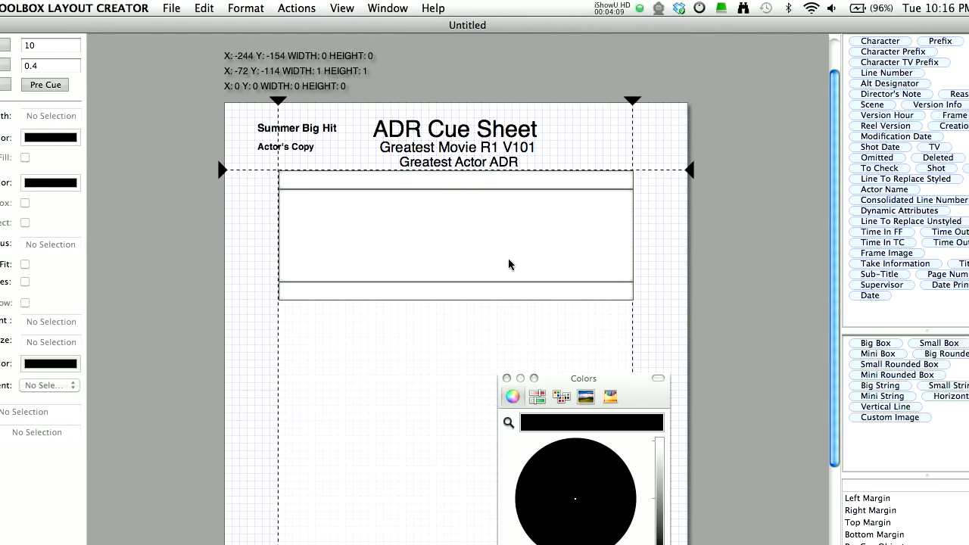
Step: Place the Page Number field in the footer near the page's lower-left corner, and move the Colors window off the page
{"action": "scroll", "coordinate": [523, 258], "scroll_direction": "down", "scroll_amount": 5}
{"action": "left_click_drag", "start_coordinate": [910, 274], "coordinate": [241, 544]}
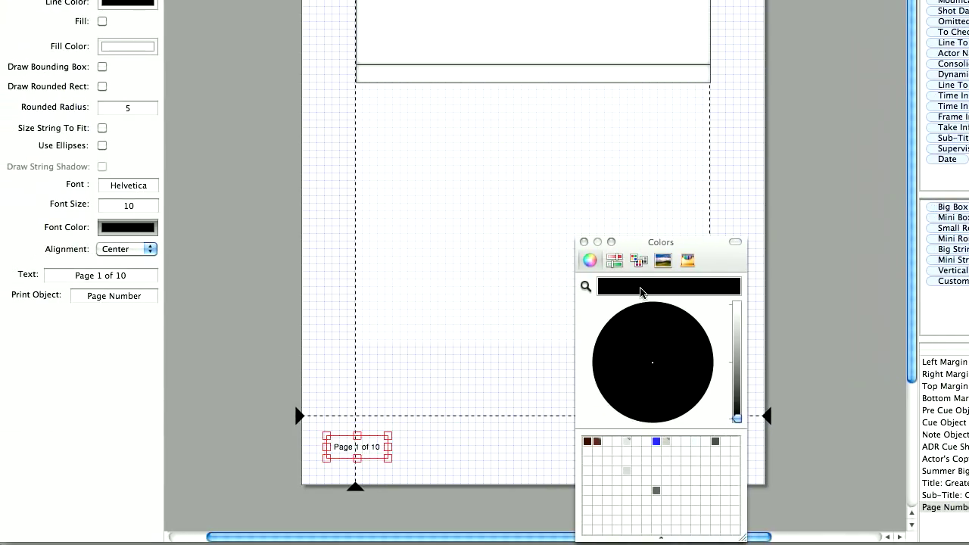
{"action": "left_click_drag", "start_coordinate": [640, 243], "coordinate": [825, 252]}
Step: Place the Supervisor field in the header's upper-right area, at about X 481, Y 17
{"action": "scroll", "coordinate": [530, 227], "scroll_direction": "up", "scroll_amount": 5}
{"action": "left_click_drag", "start_coordinate": [954, 149], "coordinate": [601, 174]}
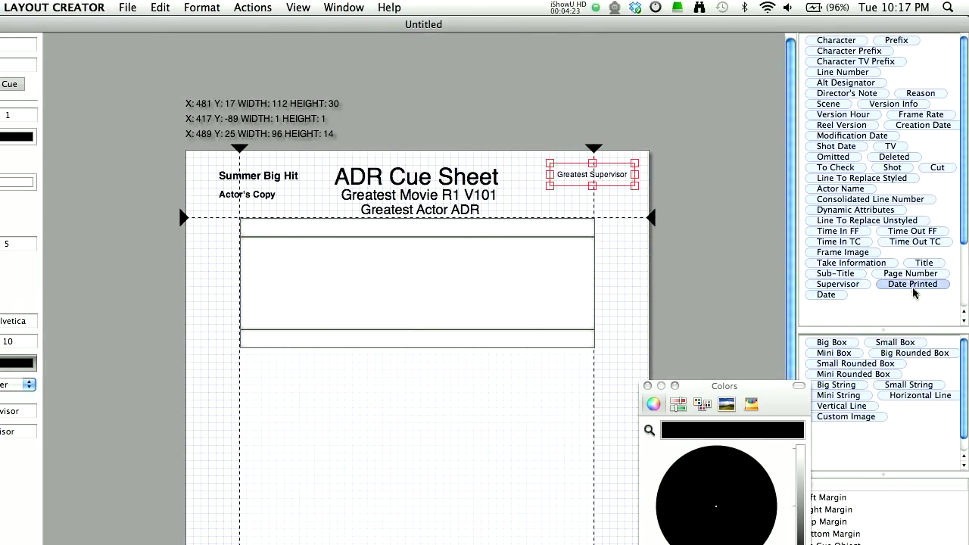
Step: Place the Date Printed field in the footer near the page's lower-right corner, level with the page number
{"action": "scroll", "coordinate": [511, 451], "scroll_direction": "down", "scroll_amount": 5}
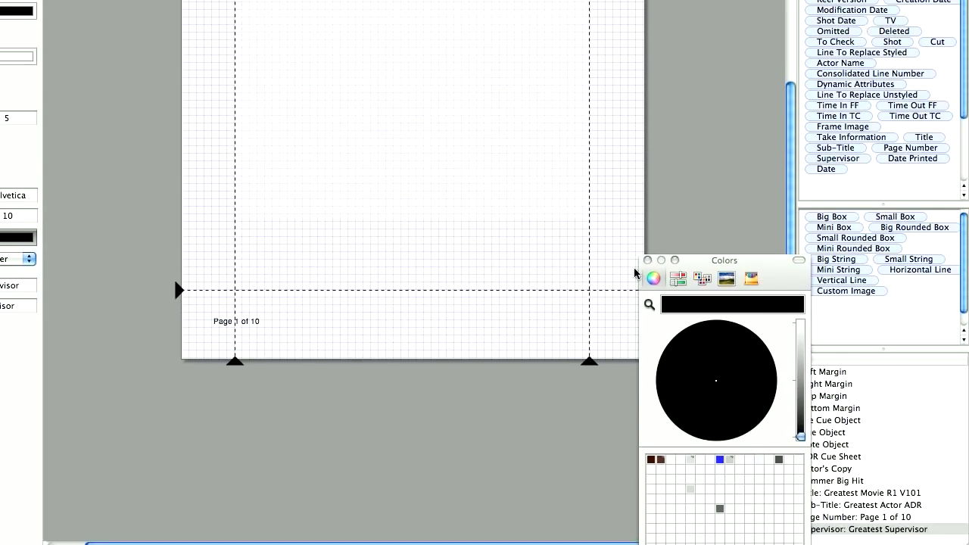
{"action": "left_click_drag", "start_coordinate": [913, 158], "coordinate": [570, 318]}
{"action": "left_click_drag", "start_coordinate": [569, 358], "coordinate": [569, 359]}
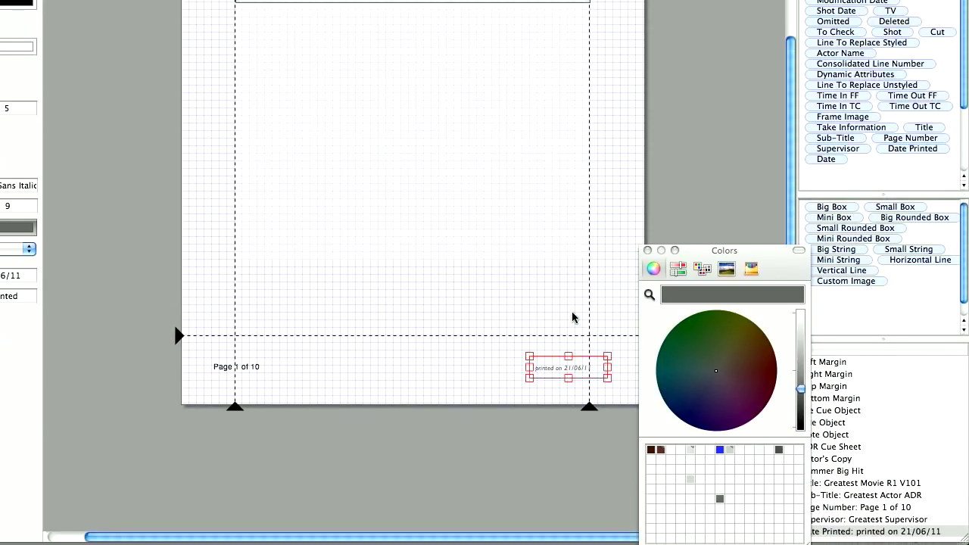
Step: Add the Date field to the header's left area and shift it just below the Actor's Copy label
{"action": "scroll", "coordinate": [571, 311], "scroll_direction": "up", "scroll_amount": 5}
{"action": "scroll", "coordinate": [601, 455], "scroll_direction": "down", "scroll_amount": 3}
{"action": "left_click_drag", "start_coordinate": [814, 160], "coordinate": [244, 0]}
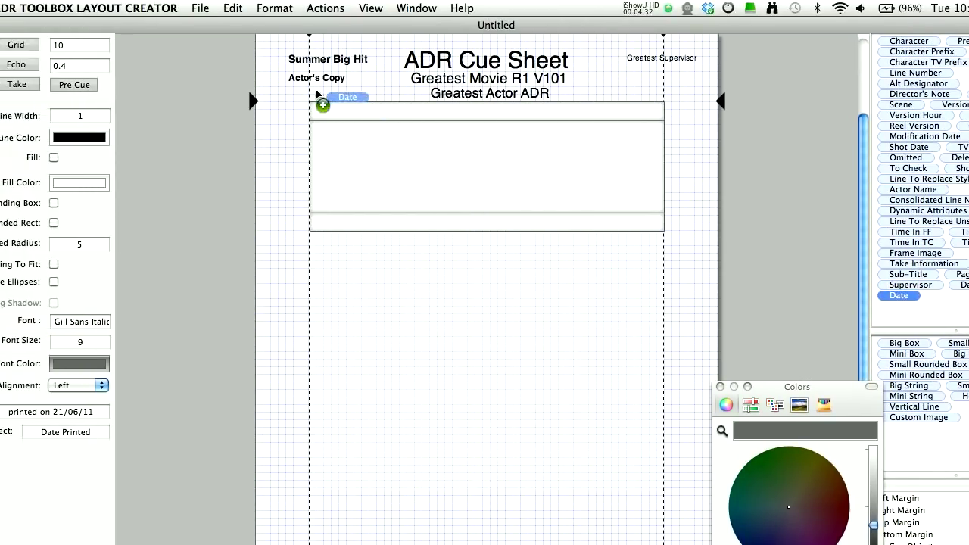
{"action": "left_click_drag", "start_coordinate": [318, 95], "coordinate": [310, 94]}
{"action": "scroll", "coordinate": [309, 95], "scroll_direction": "up", "scroll_amount": 3}
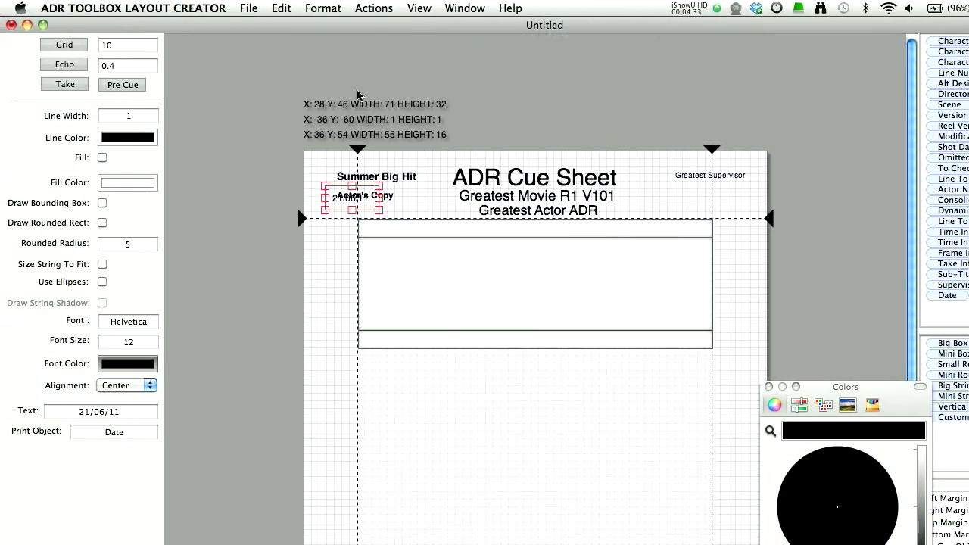
{"action": "left_click_drag", "start_coordinate": [352, 201], "coordinate": [365, 210]}
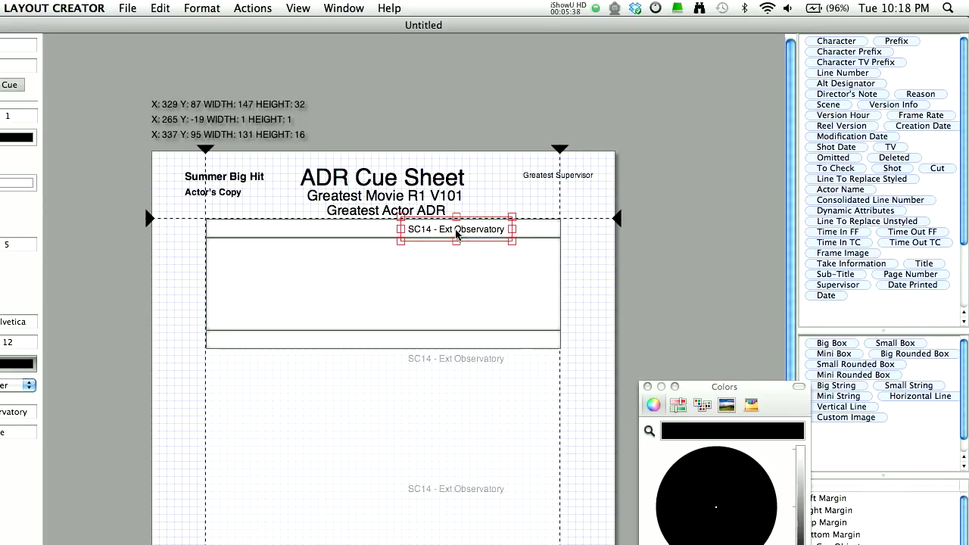
Step: Move the Scene field to the right end of the cue's top strip, at about X 394, Y 85, and right-align its text
{"action": "left_click_drag", "start_coordinate": [457, 233], "coordinate": [505, 233]}
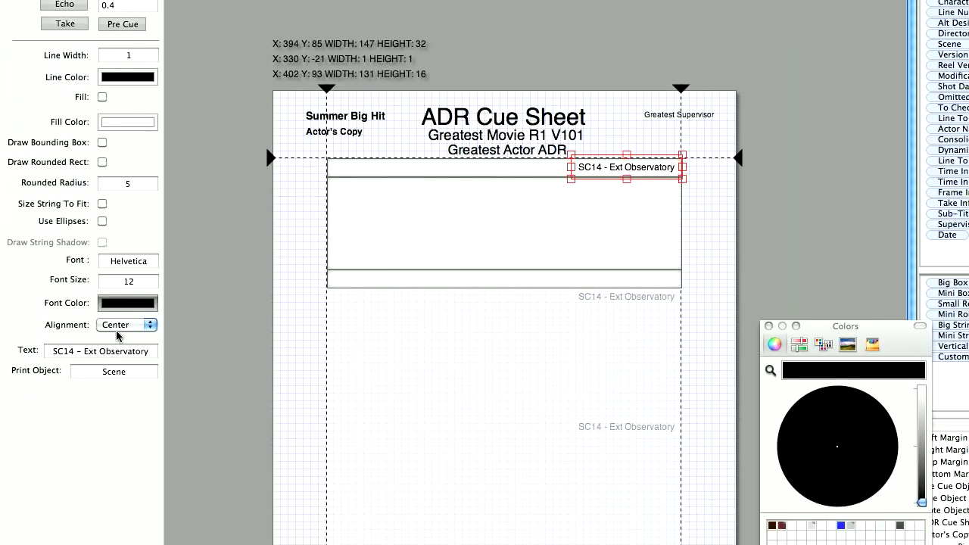
{"action": "left_click", "coordinate": [15, 385]}
{"action": "left_click", "coordinate": [110, 276]}
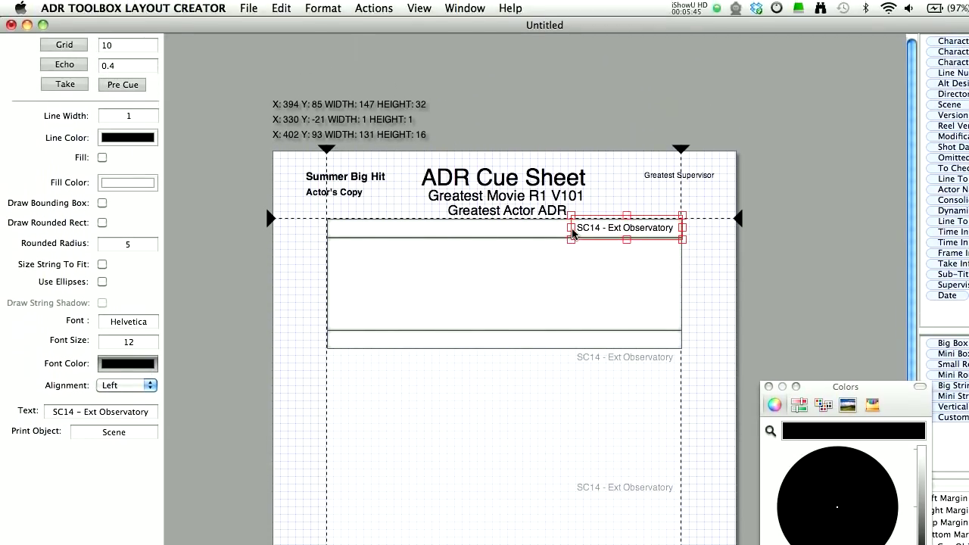
{"action": "left_click", "coordinate": [127, 386]}
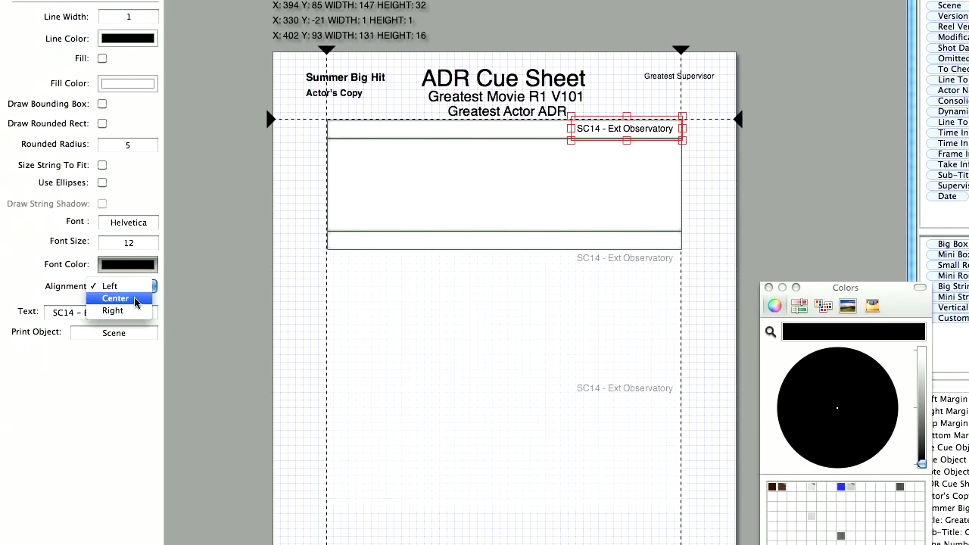
{"action": "left_click", "coordinate": [132, 292]}
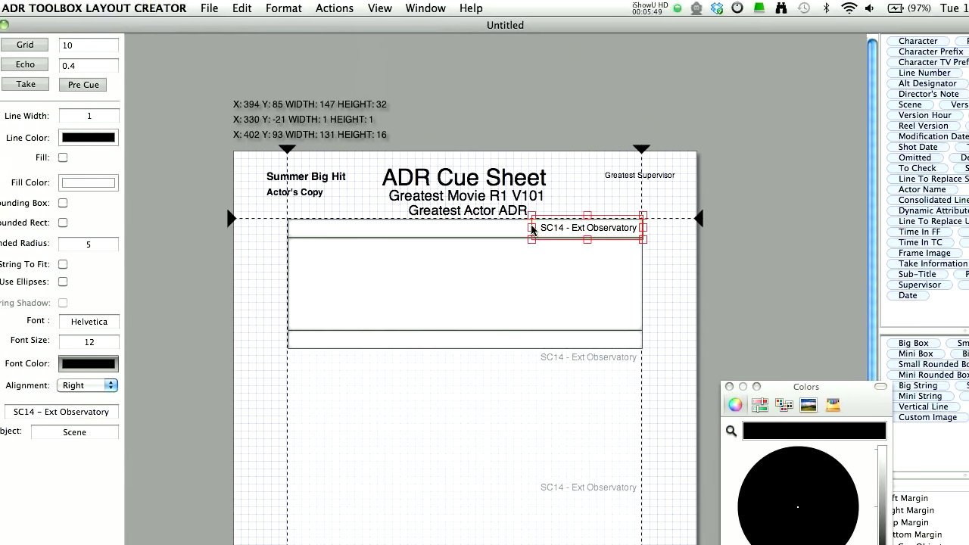
Step: Extend the Scene field's left edge across the cue's top strip to a width of about 417
{"action": "left_click_drag", "start_coordinate": [571, 96], "coordinate": [382, 96]}
{"action": "left_click_drag", "start_coordinate": [382, 215], "coordinate": [367, 215]}
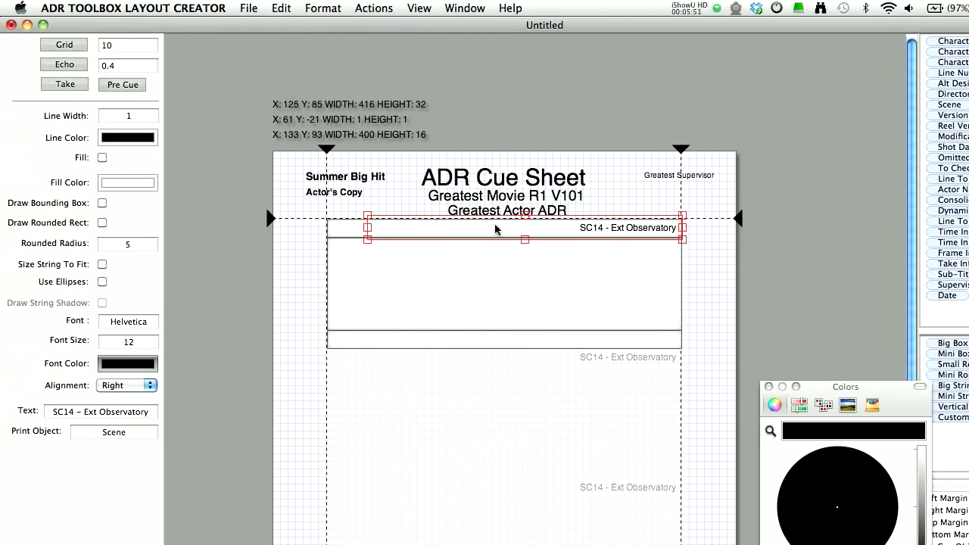
{"action": "left_click_drag", "start_coordinate": [368, 228], "coordinate": [367, 231]}
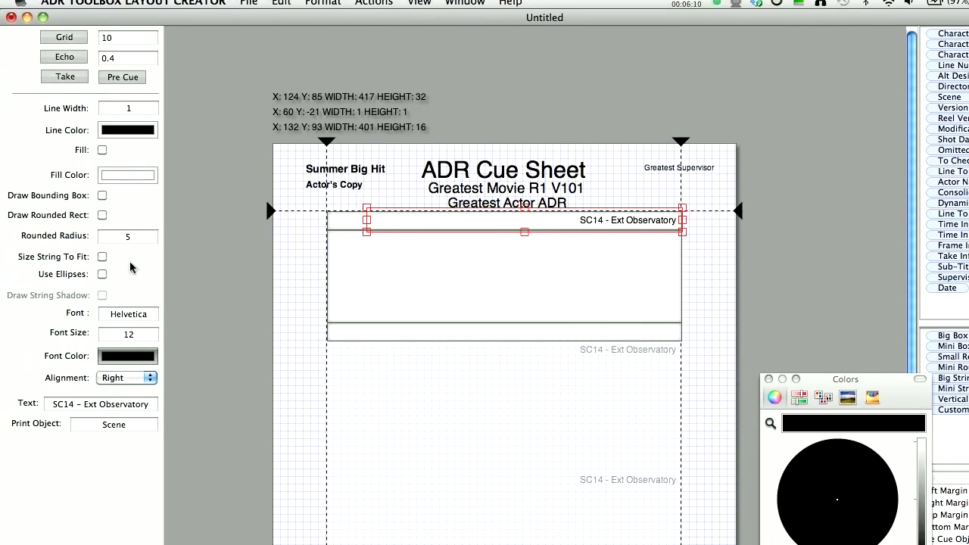
Step: Enable Size String To Fit and Use Ellipses for the Scene field, and reduce its height from above to about 27
{"action": "left_click", "coordinate": [103, 257]}
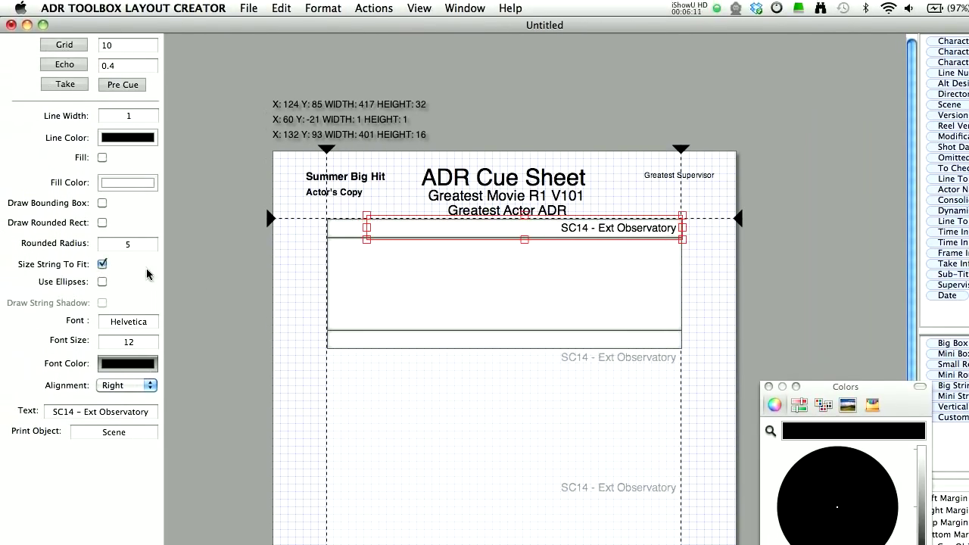
{"action": "left_click_drag", "start_coordinate": [525, 215], "coordinate": [489, 222]}
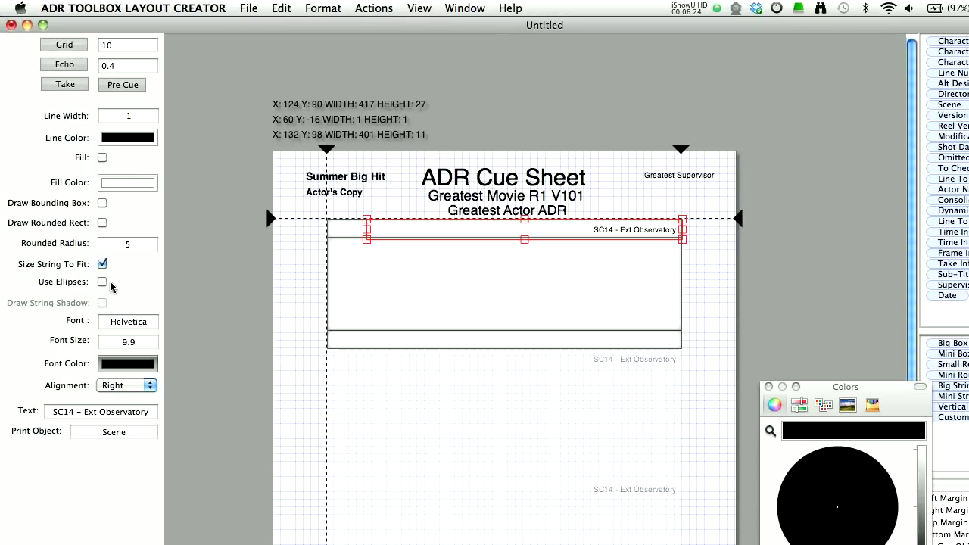
{"action": "left_click", "coordinate": [17, 282]}
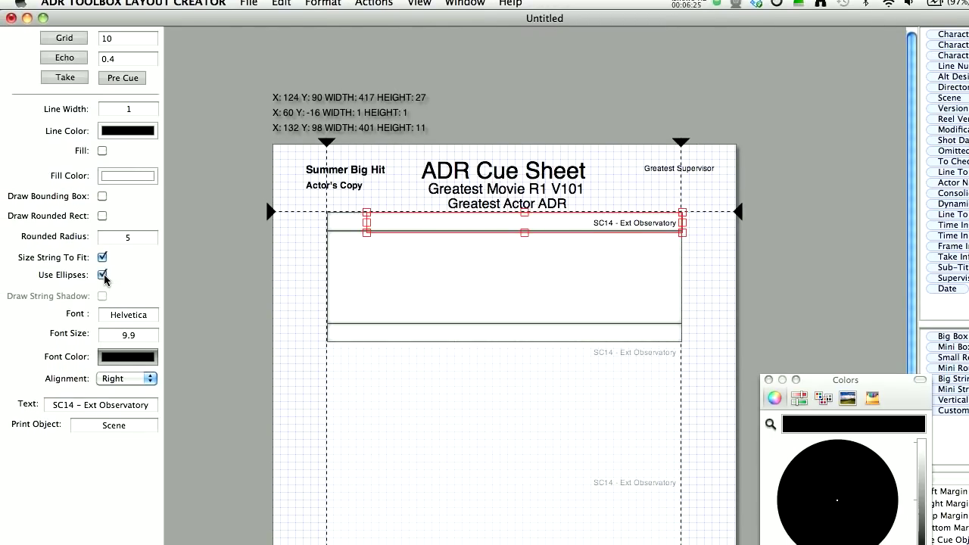
Step: Reselect the Scene field and narrow it from its left edge to a width of about 408
{"action": "left_click", "coordinate": [635, 229]}
{"action": "left_click", "coordinate": [528, 235]}
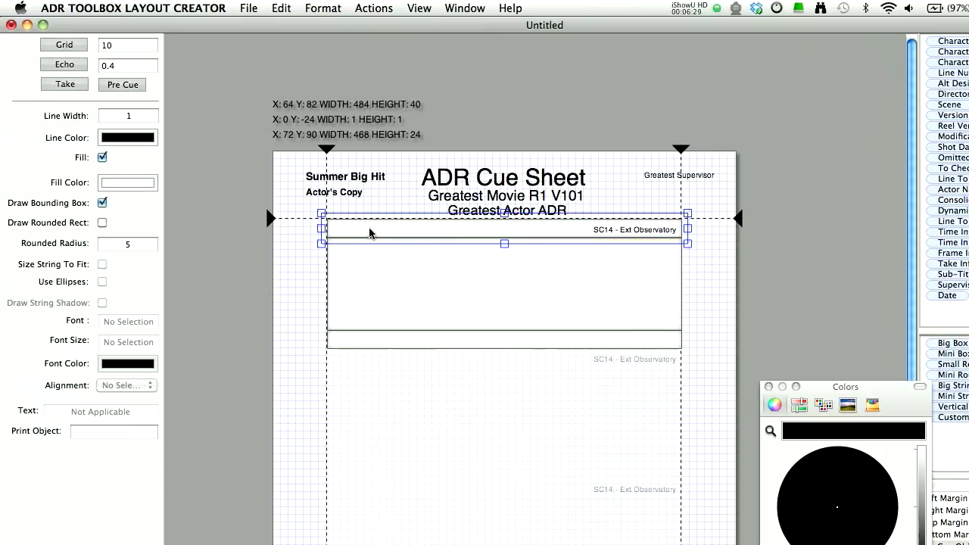
{"action": "left_click", "coordinate": [599, 230]}
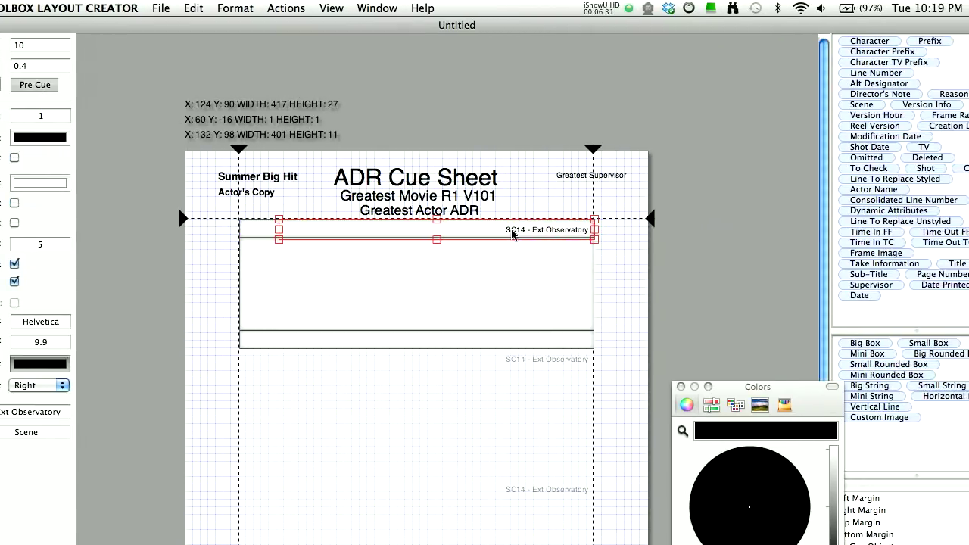
{"action": "left_click_drag", "start_coordinate": [367, 232], "coordinate": [373, 233]}
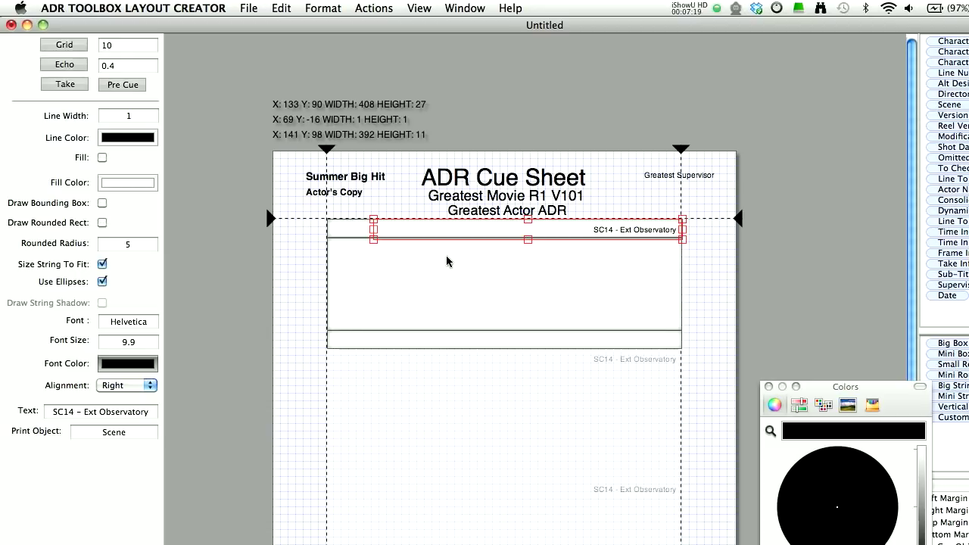
Step: Save the layout as TEST SAVE in the ADR ToolBox Print Styles folder
{"action": "key", "text": "super+s"}
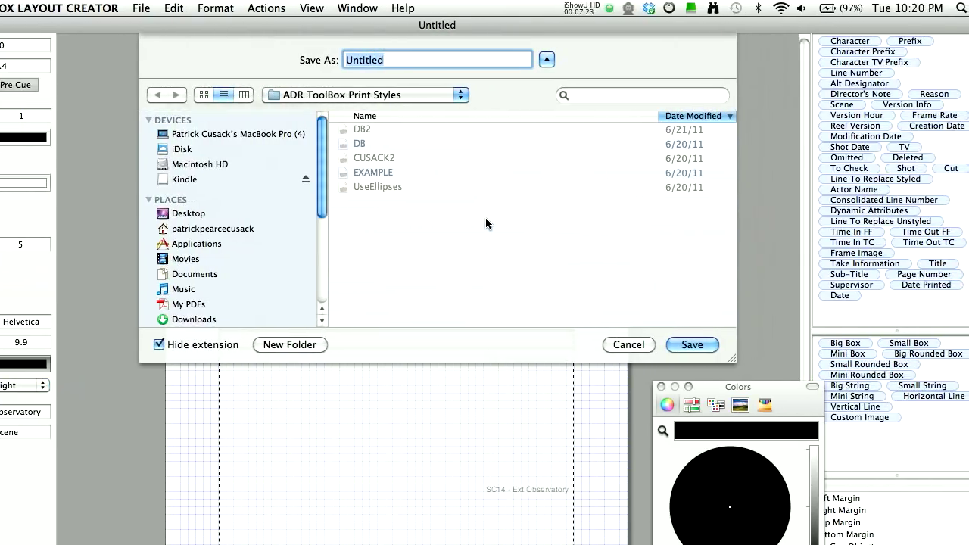
{"action": "type", "text": "TEST SAVE"}
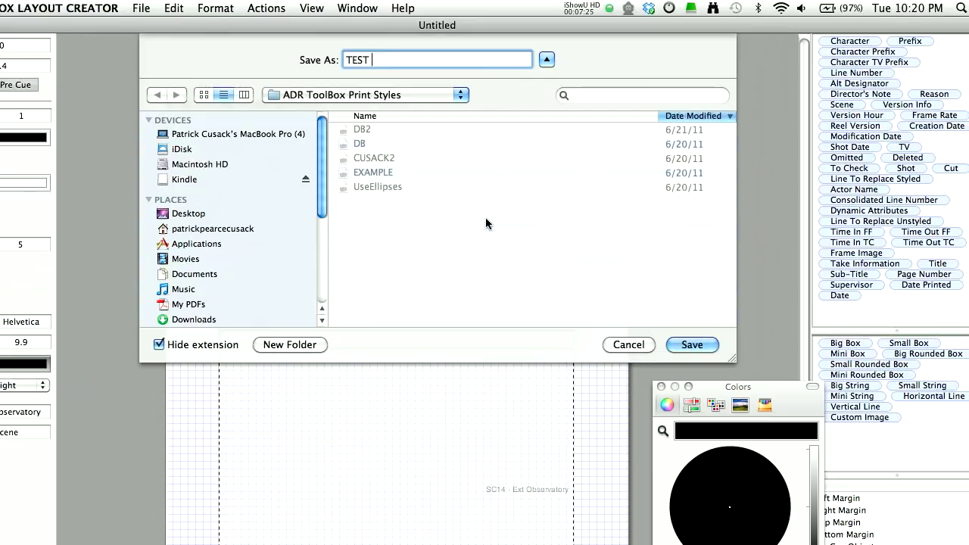
{"action": "key", "text": "Return"}
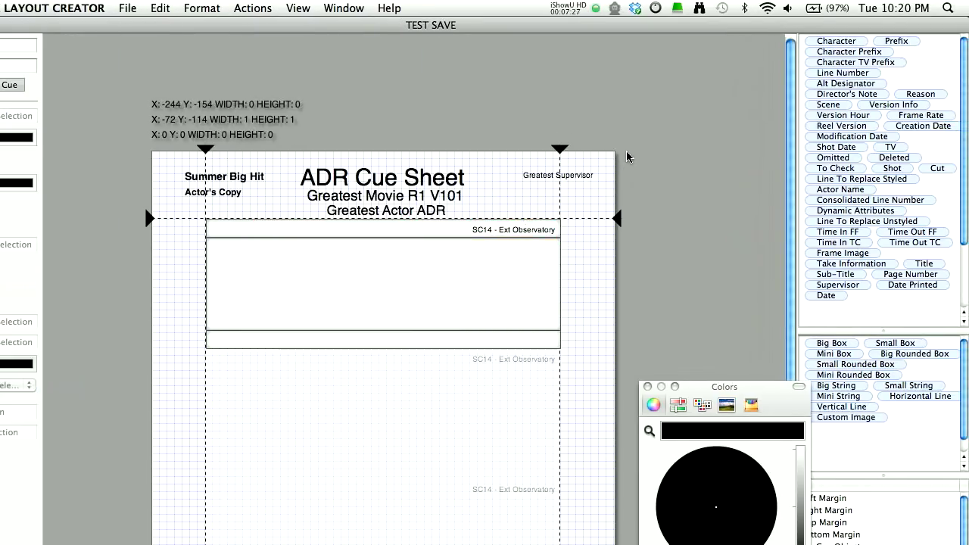
Step: Turn off the Pre Cue and Take sections so only the main cue area remains, and clear the selection
{"action": "left_click", "coordinate": [519, 229]}
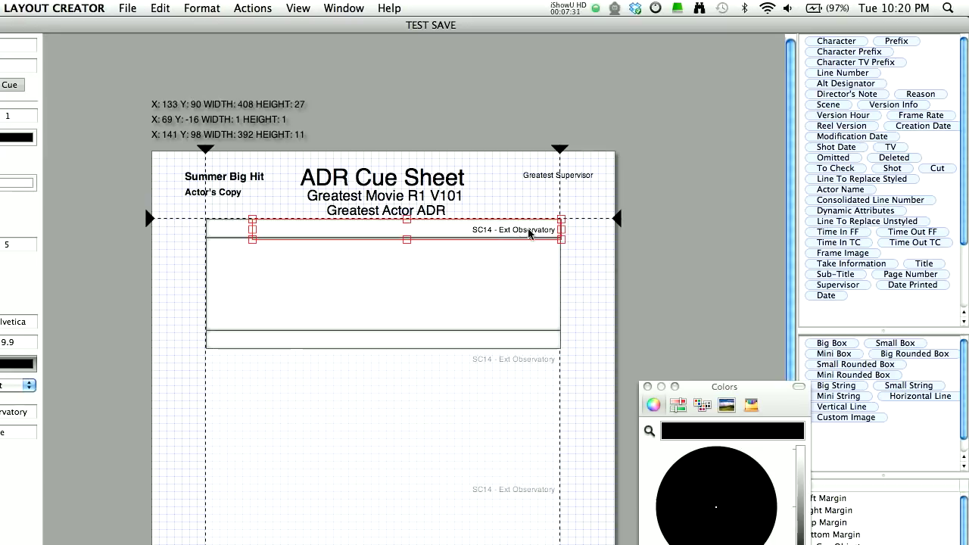
{"action": "left_click", "coordinate": [596, 254]}
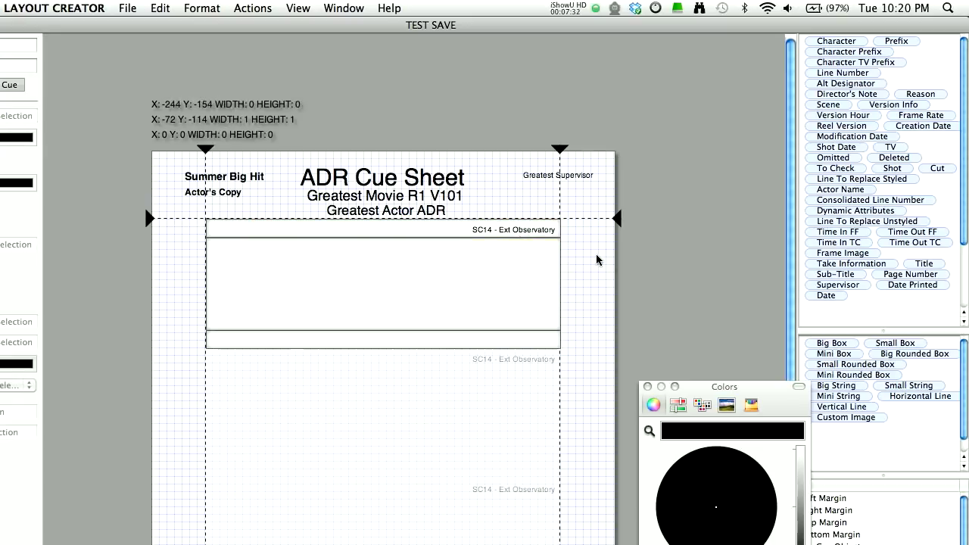
{"action": "left_click", "coordinate": [466, 274]}
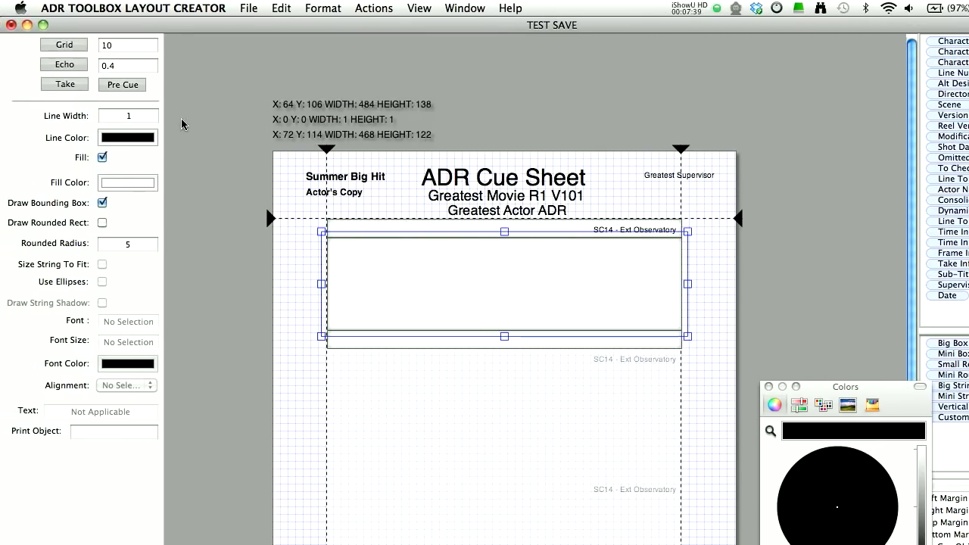
{"action": "left_click", "coordinate": [139, 86]}
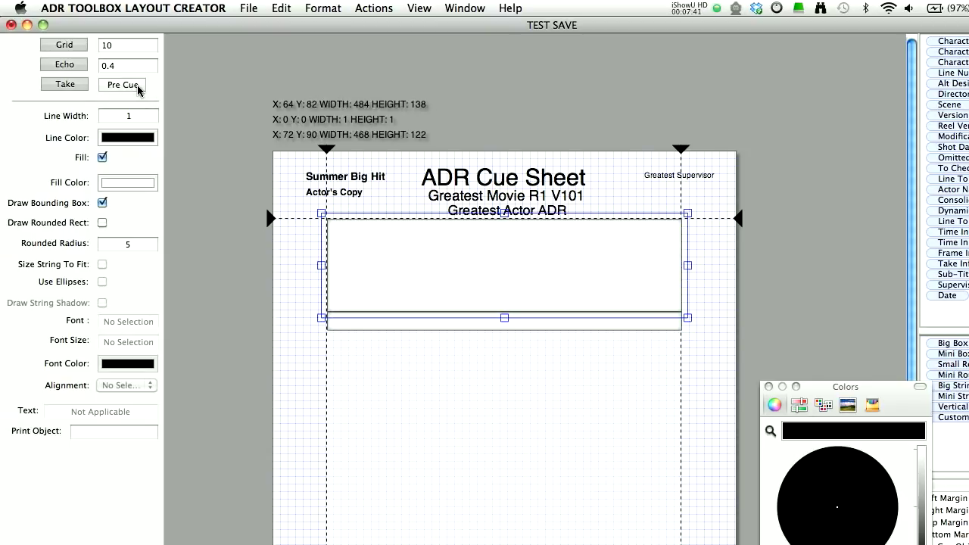
{"action": "left_click", "coordinate": [72, 87]}
{"action": "left_click", "coordinate": [259, 243]}
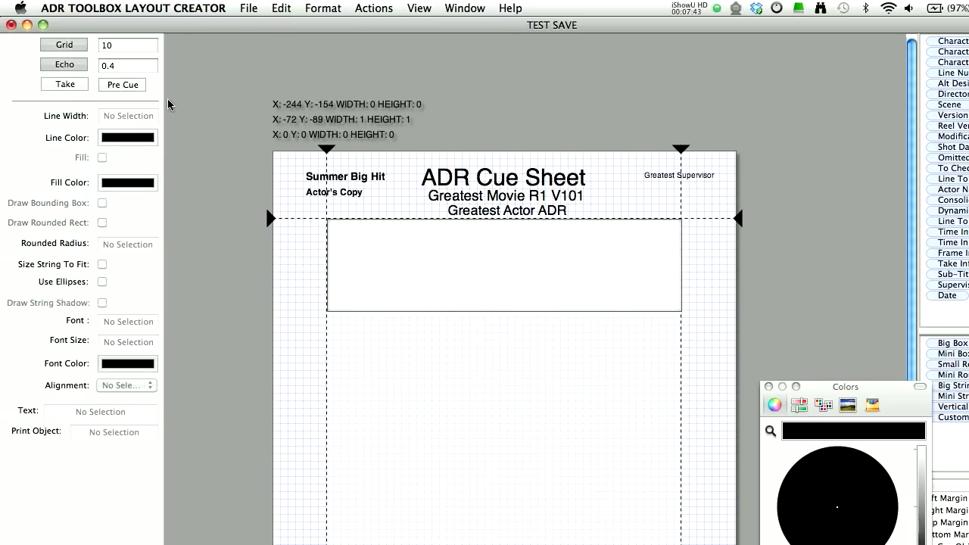
Step: Set the Echo value to 1 for the repeated cues
{"action": "left_click", "coordinate": [131, 65]}
{"action": "key", "text": "Return"}
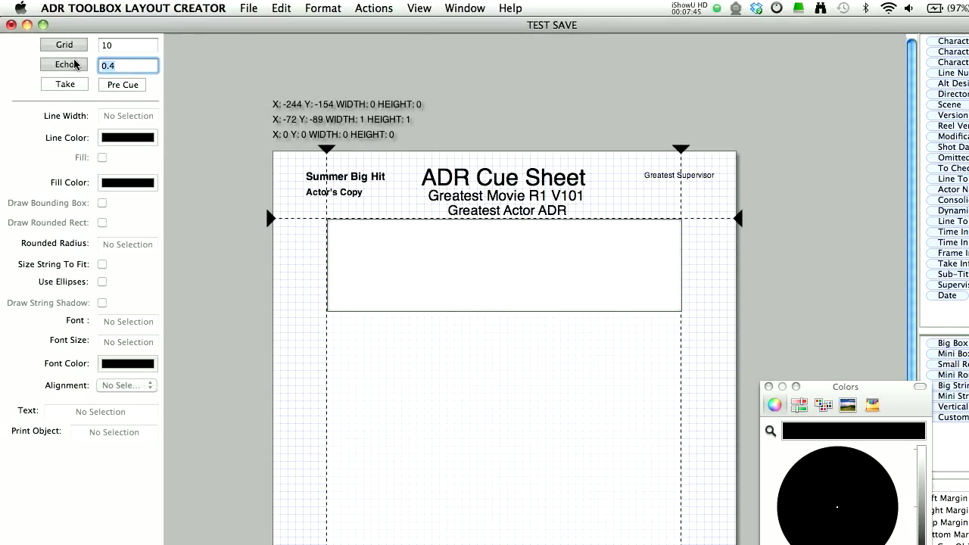
{"action": "key", "text": "BackSpace"}
{"action": "type", "text": "1"}
{"action": "left_click", "coordinate": [230, 128]}
{"action": "scroll", "coordinate": [405, 286], "scroll_direction": "down", "scroll_amount": 3}
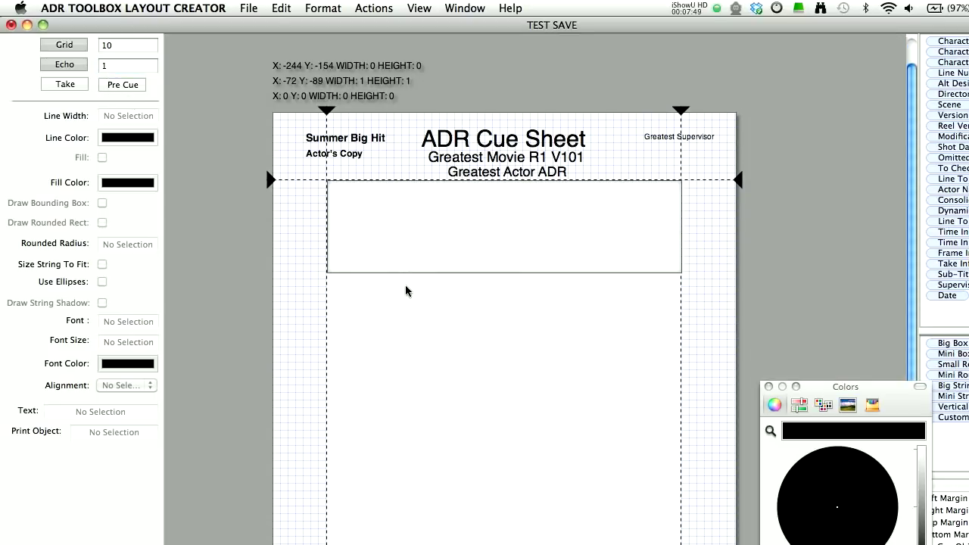
Step: Add a rounded box inside the main cue area, spanning nearly its full width, and deselect it
{"action": "scroll", "coordinate": [409, 273], "scroll_direction": "up", "scroll_amount": 2}
{"action": "left_click", "coordinate": [423, 235]}
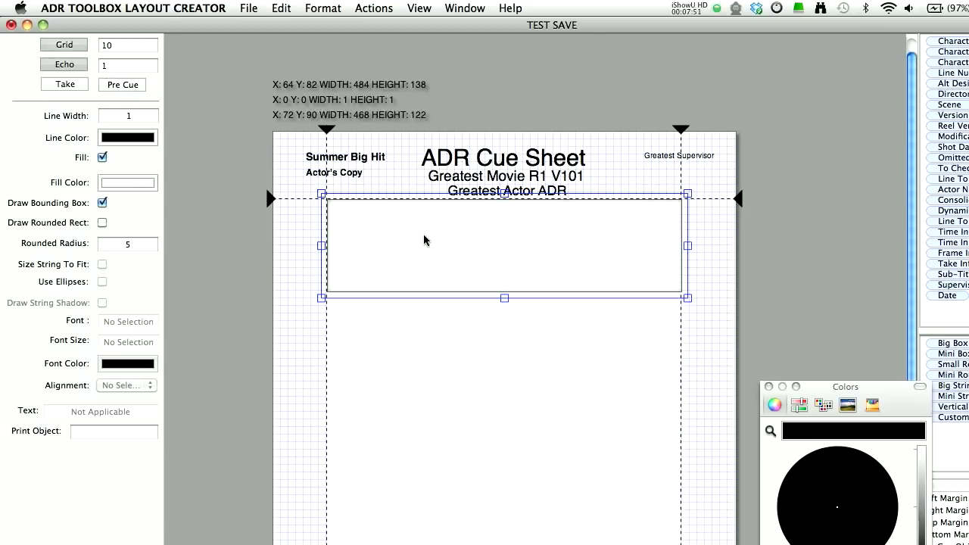
{"action": "scroll", "coordinate": [424, 234], "scroll_direction": "down", "scroll_amount": 4}
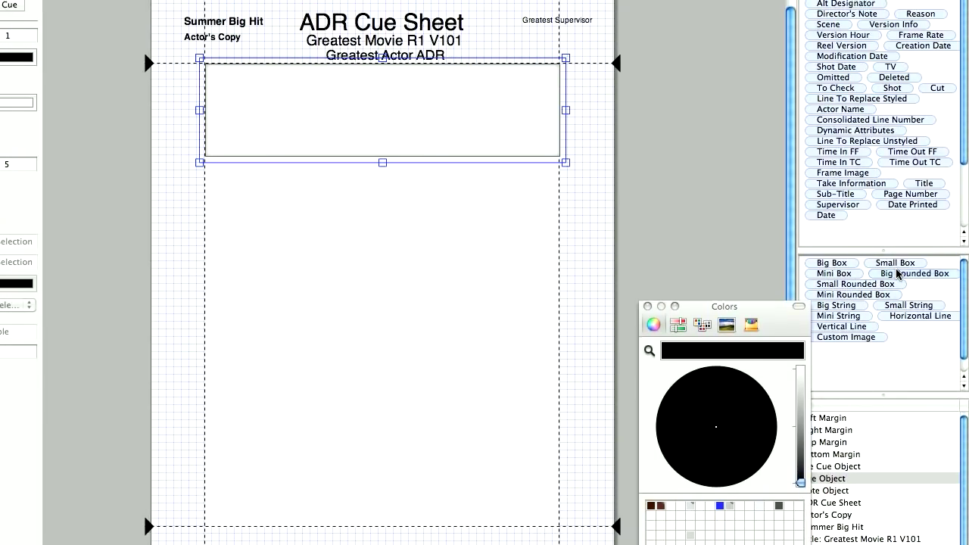
{"action": "left_click", "coordinate": [897, 257]}
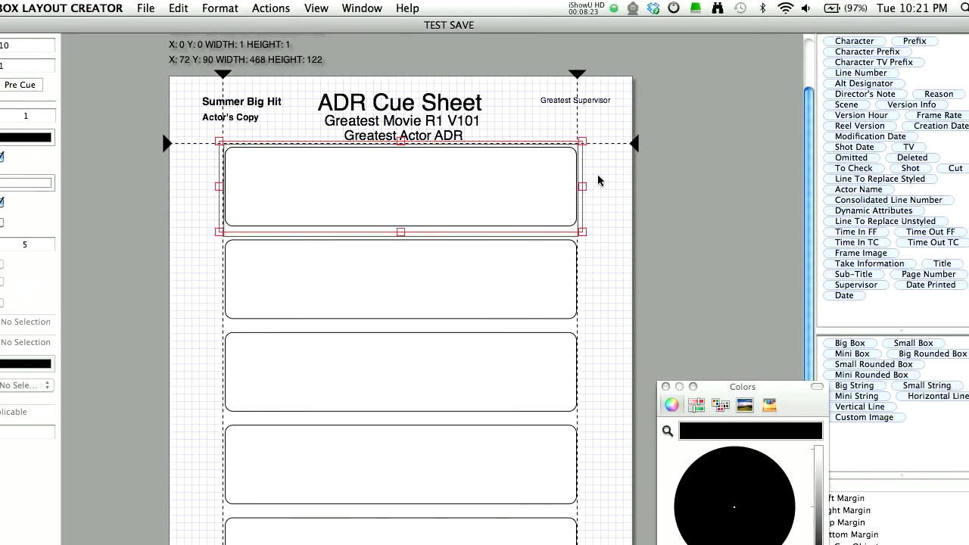
{"action": "left_click", "coordinate": [684, 175]}
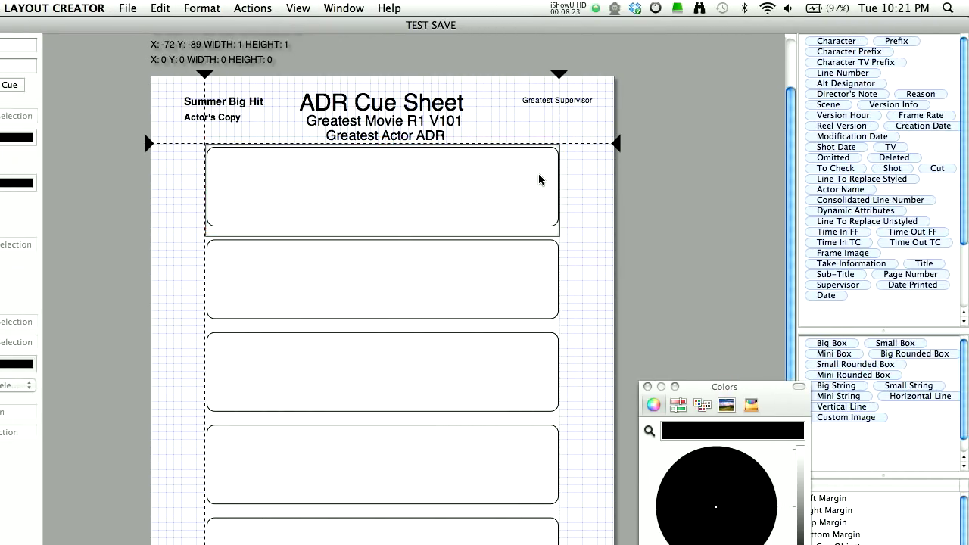